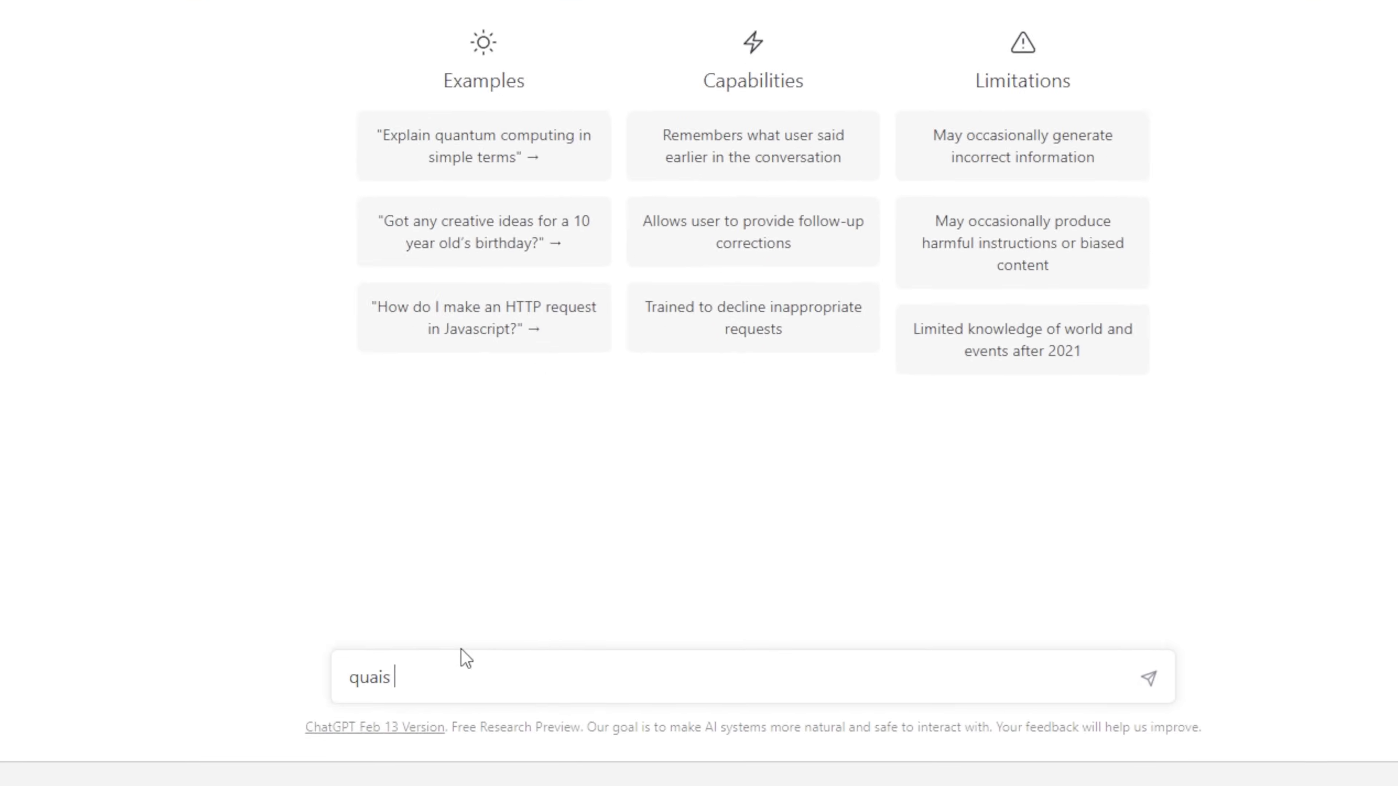
- Complete and send the prompt "quais os bonefícios da água" to ask about the benefits of water
{"action": "type", "text": "eficios da "}
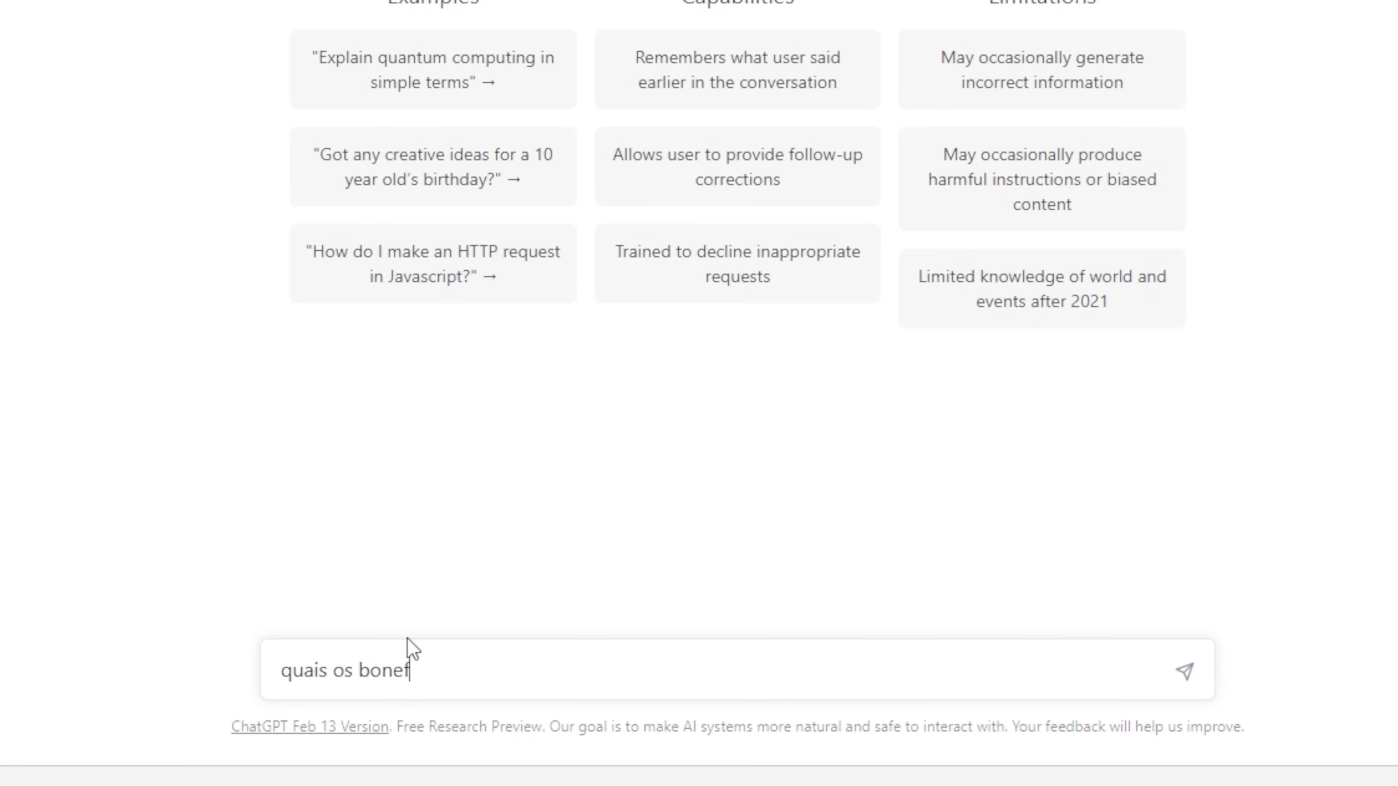
{"action": "type", "text": "água"}
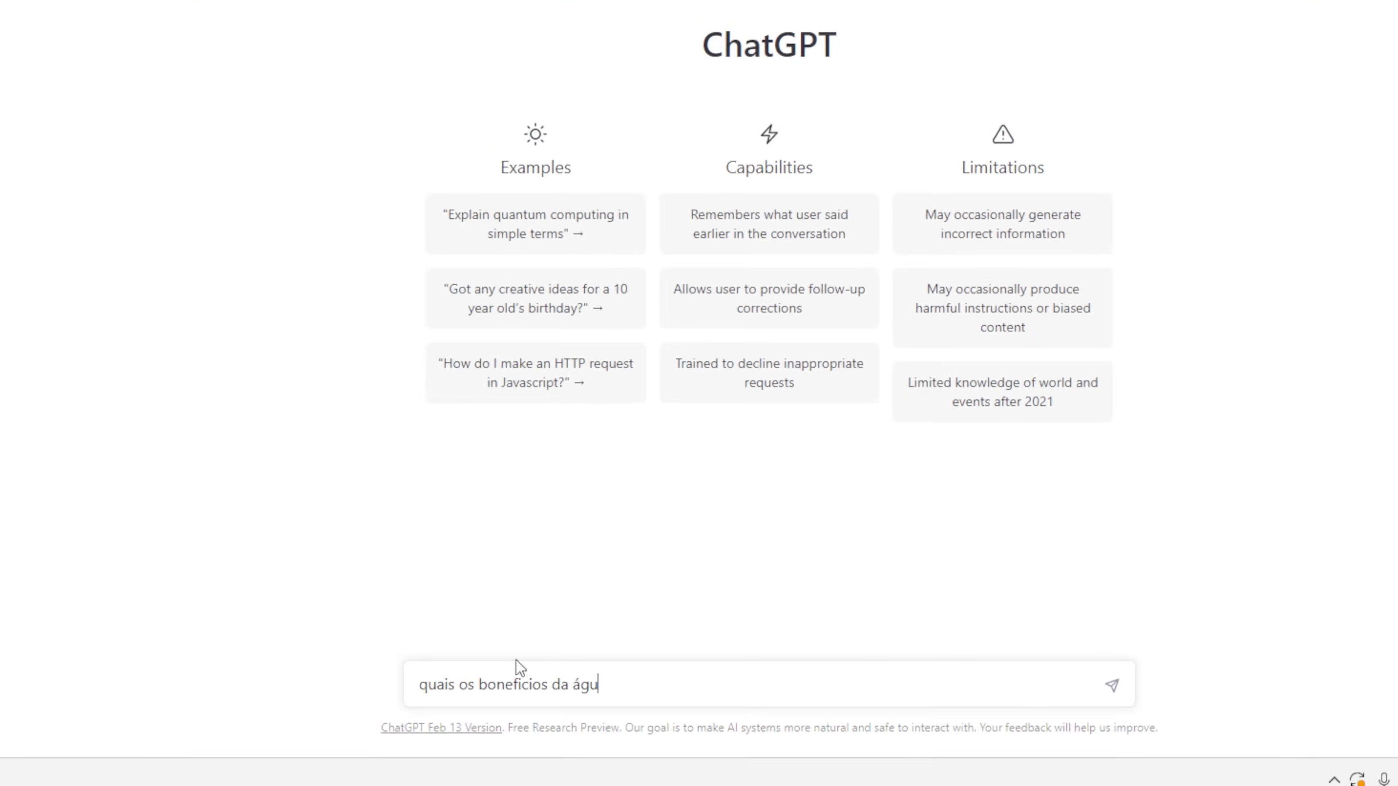
{"action": "key", "text": "Return"}
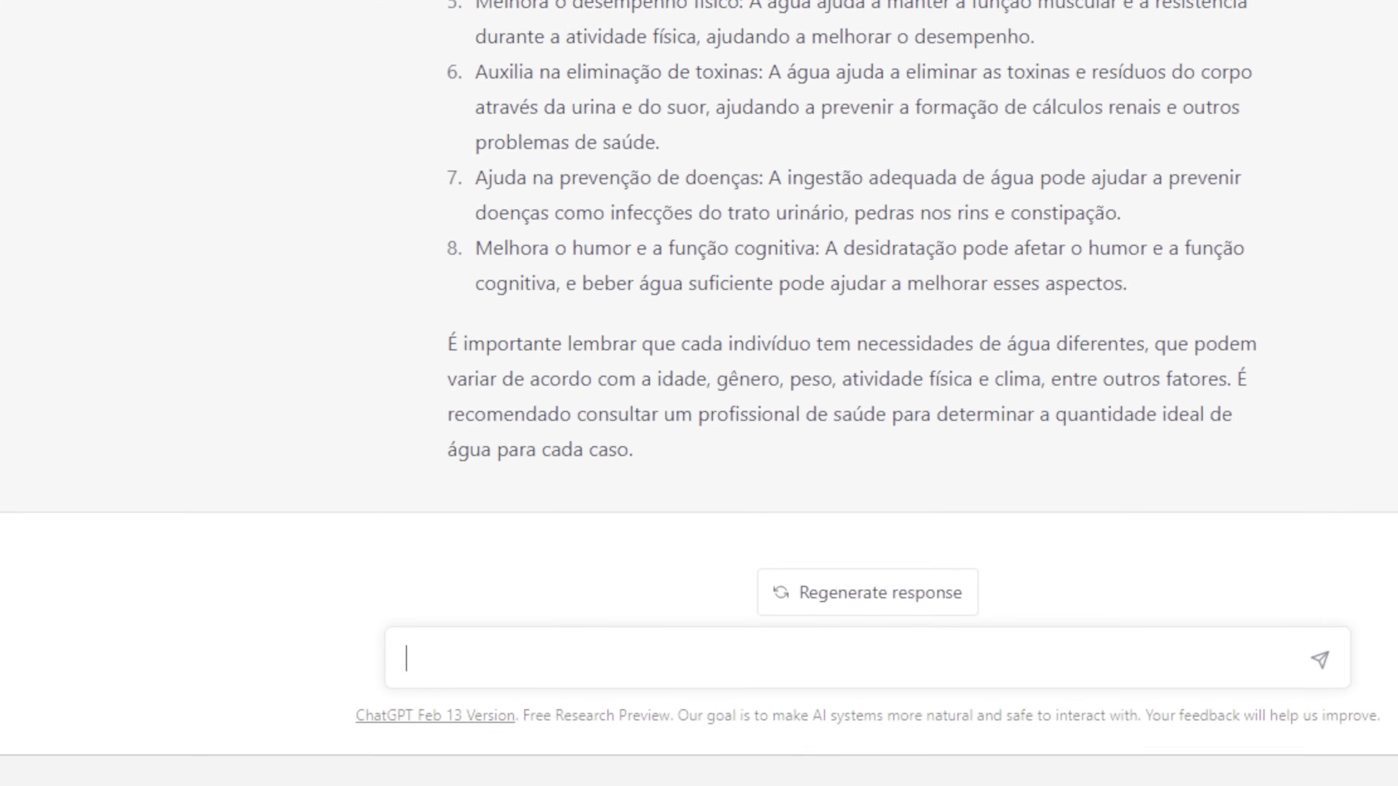
- Send the follow-up "me fale mais sobre o topico 1" to get more detail on the first benefit
{"action": "left_click", "coordinate": [526, 635]}
{"action": "type", "text": "me fale mais so"}
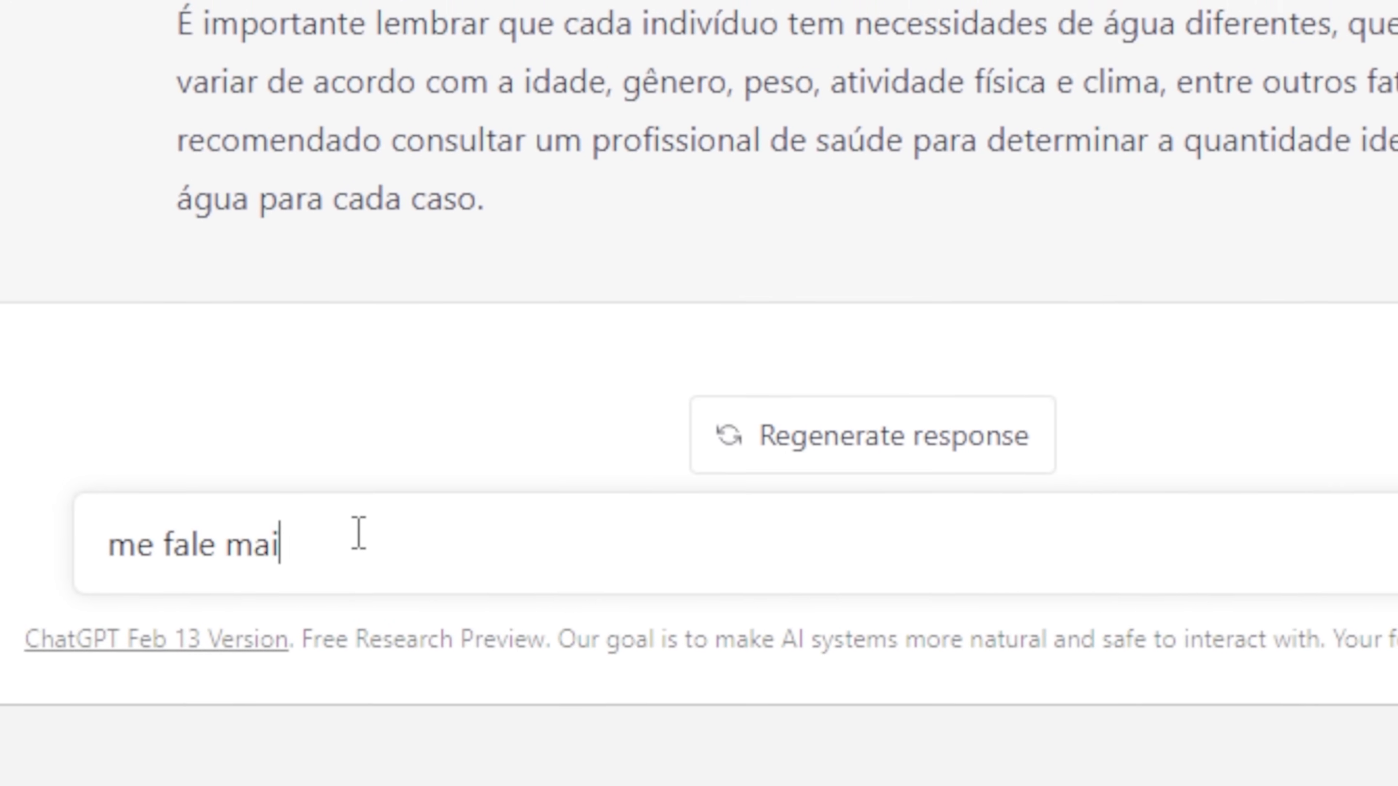
{"action": "type", "text": "bre "}
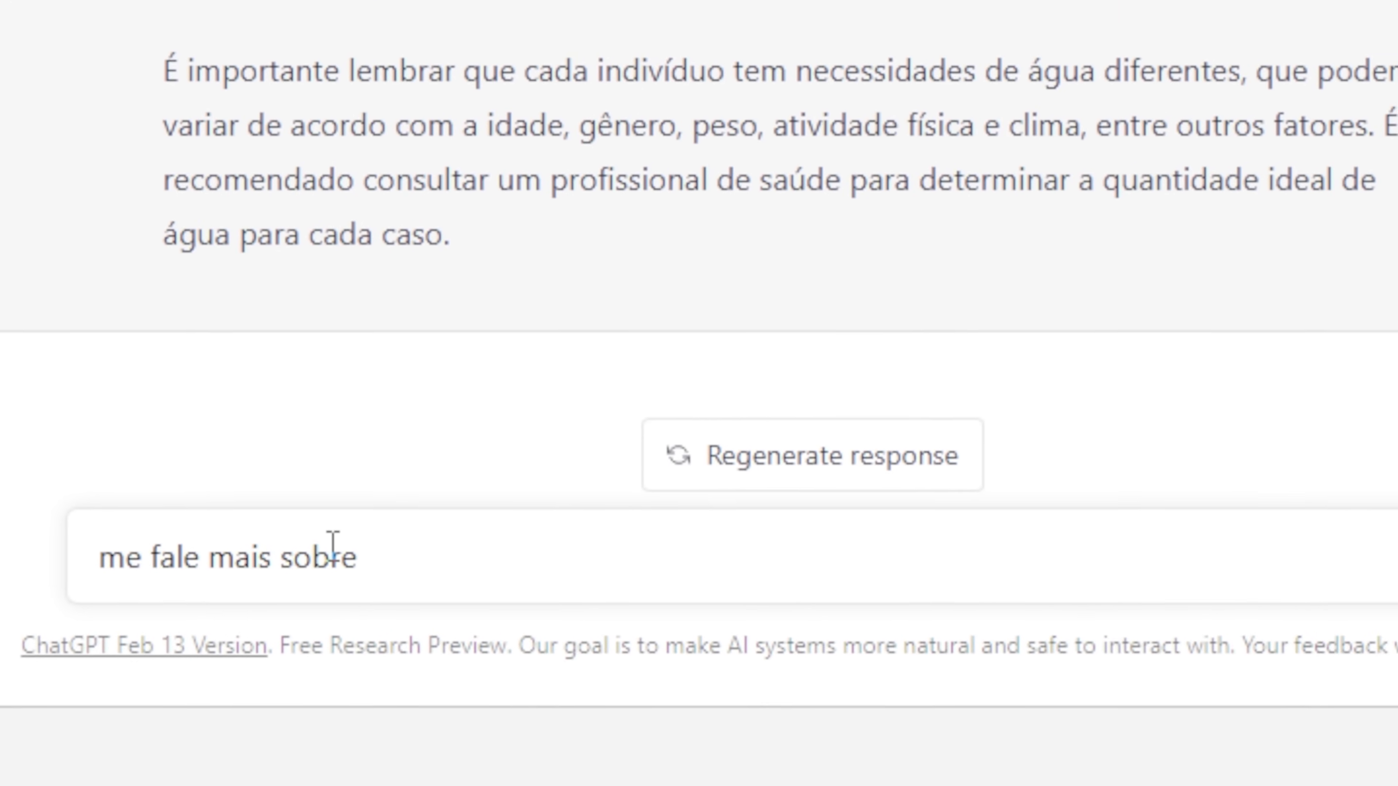
{"action": "type", "text": "o"}
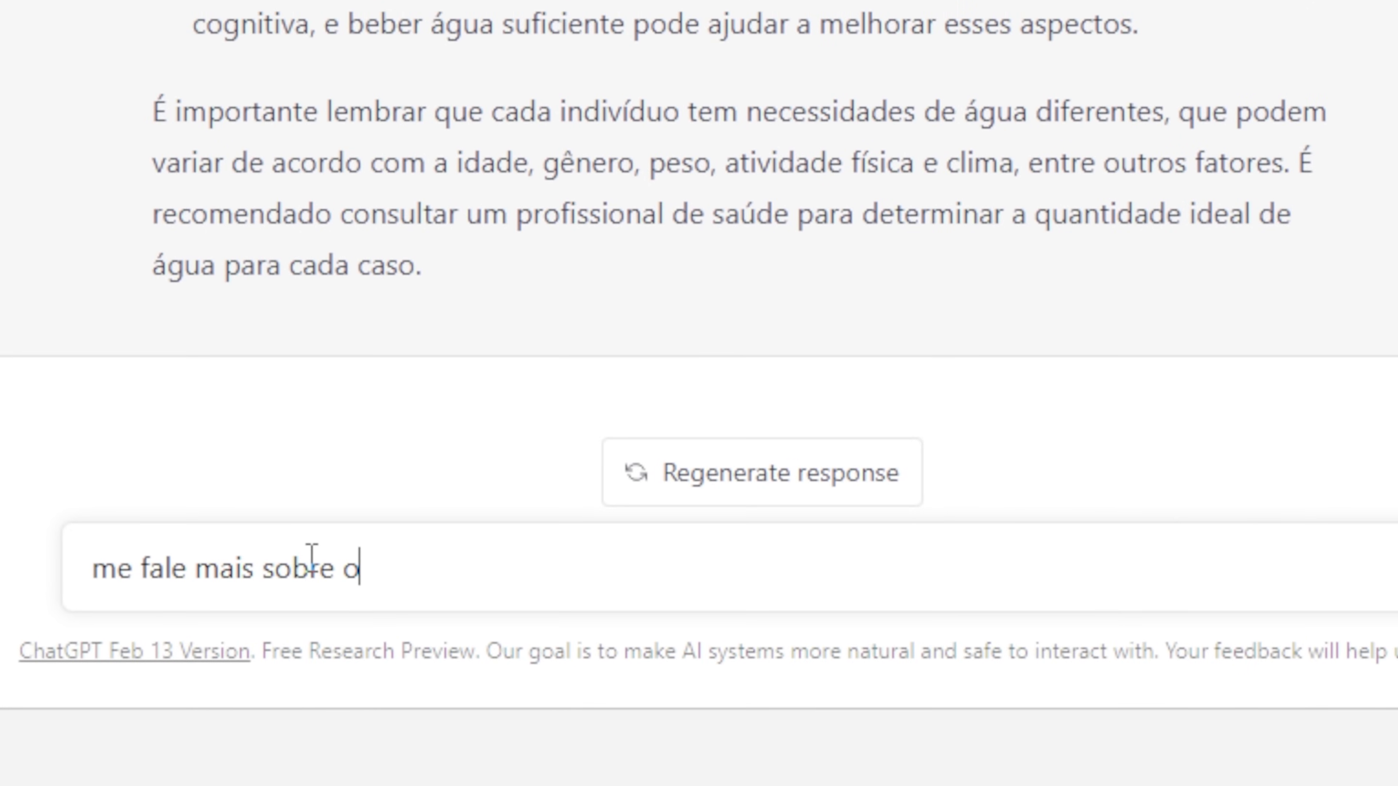
{"action": "type", "text": " topico 1"}
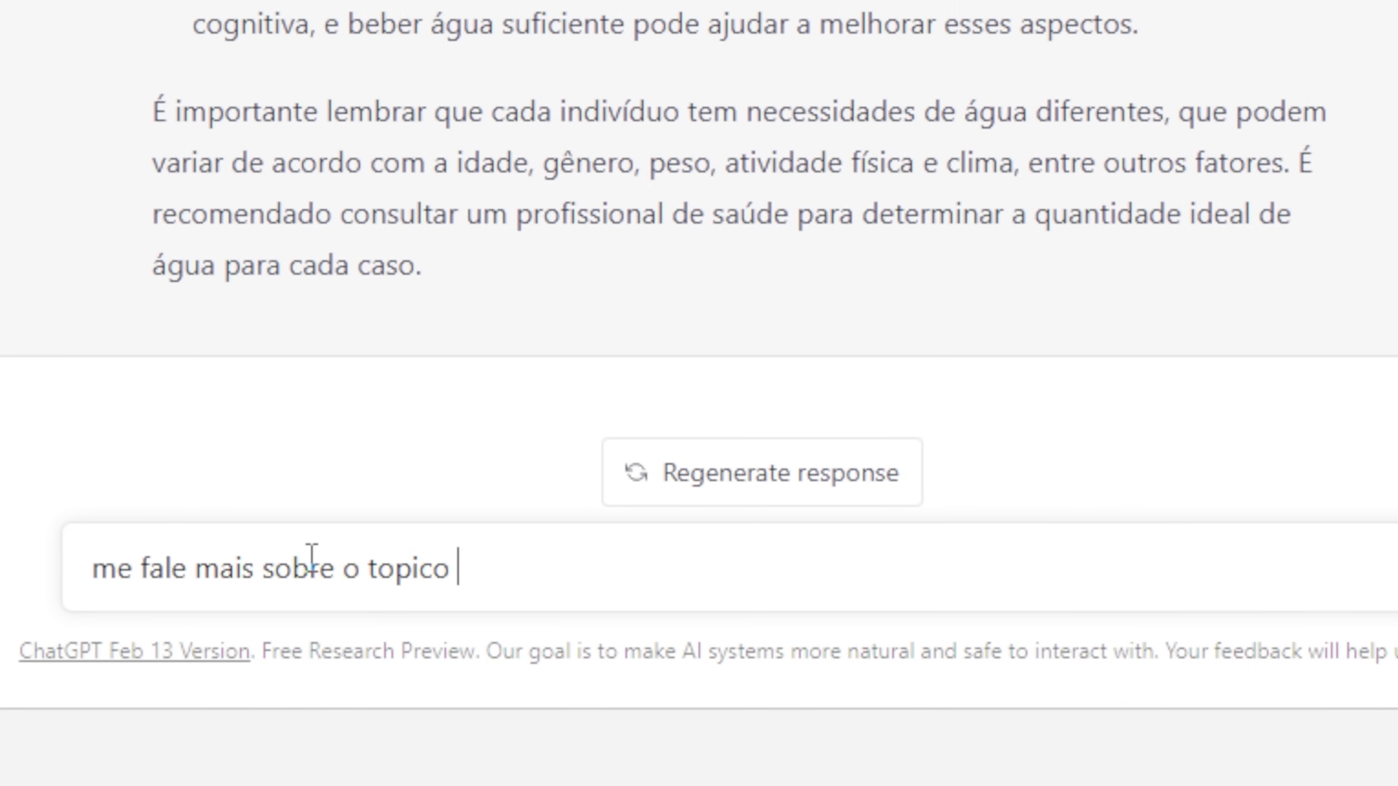
{"action": "key", "text": "Return"}
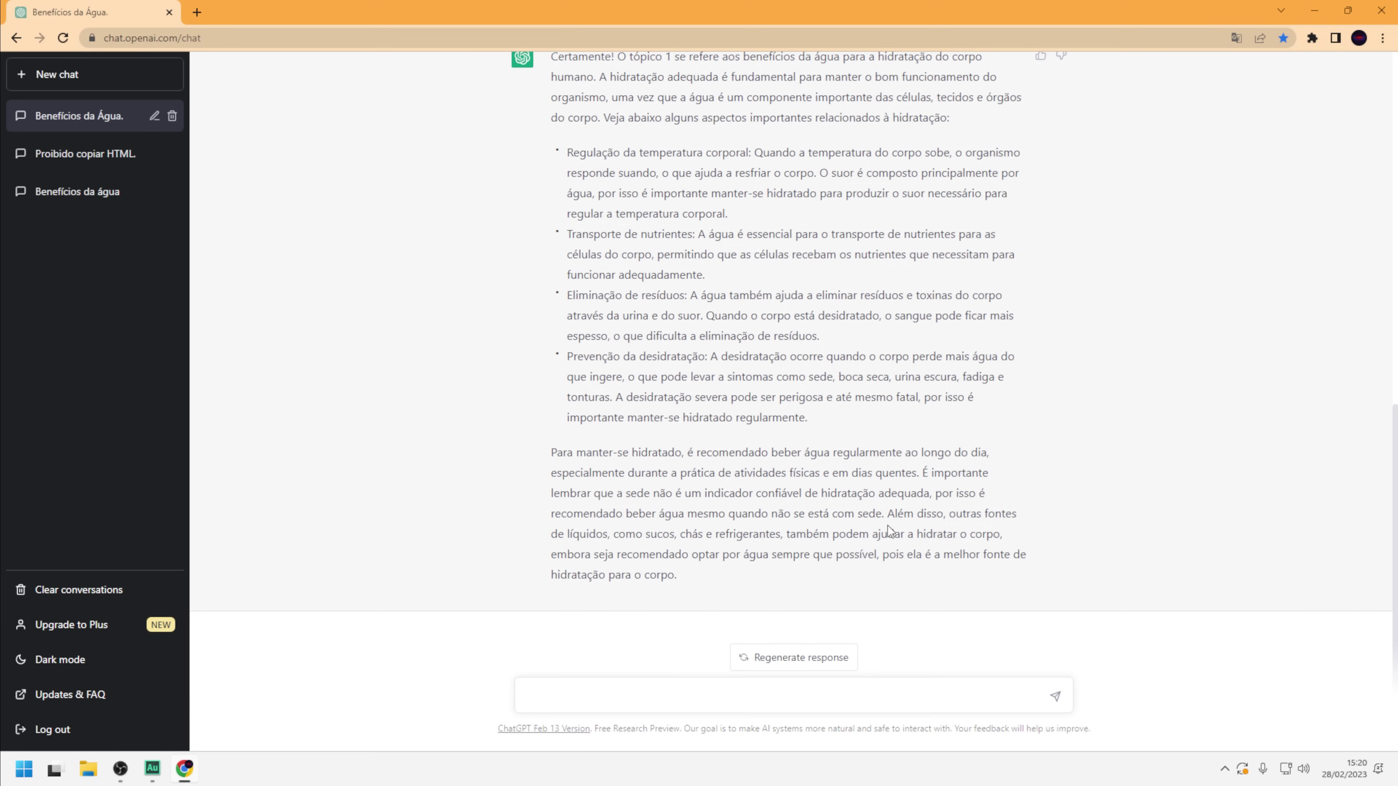
- Request a YouTube script with the prompt "Me escrava um roteiro para youtube de forma impactante sobre a agua"
{"action": "scroll", "coordinate": [888, 528], "scroll_direction": "up", "scroll_amount": 4}
{"action": "scroll", "coordinate": [758, 473], "scroll_direction": "down", "scroll_amount": 4}
{"action": "type", "text": "Me escrava um roteiro para yo"}
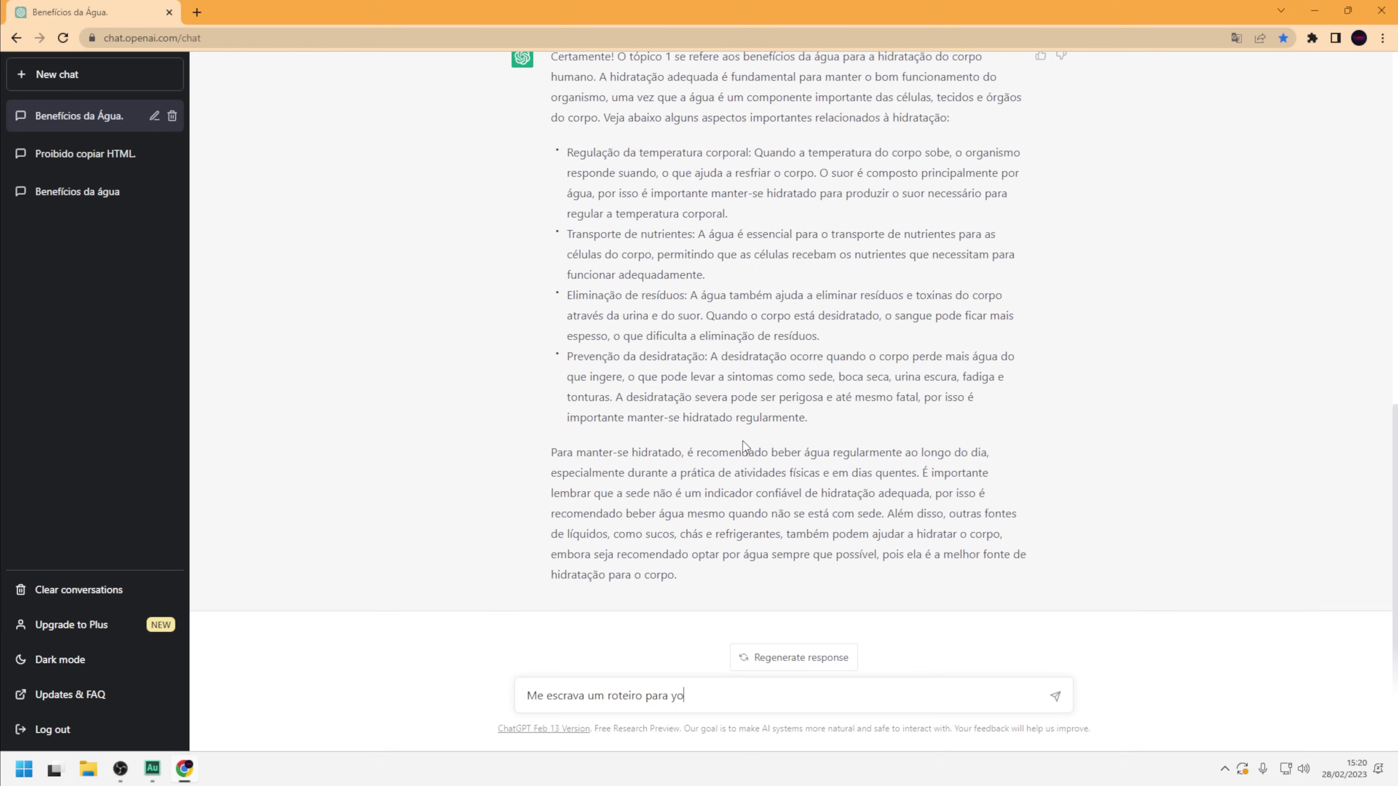
{"action": "type", "text": "utube de forma impactante sobre"}
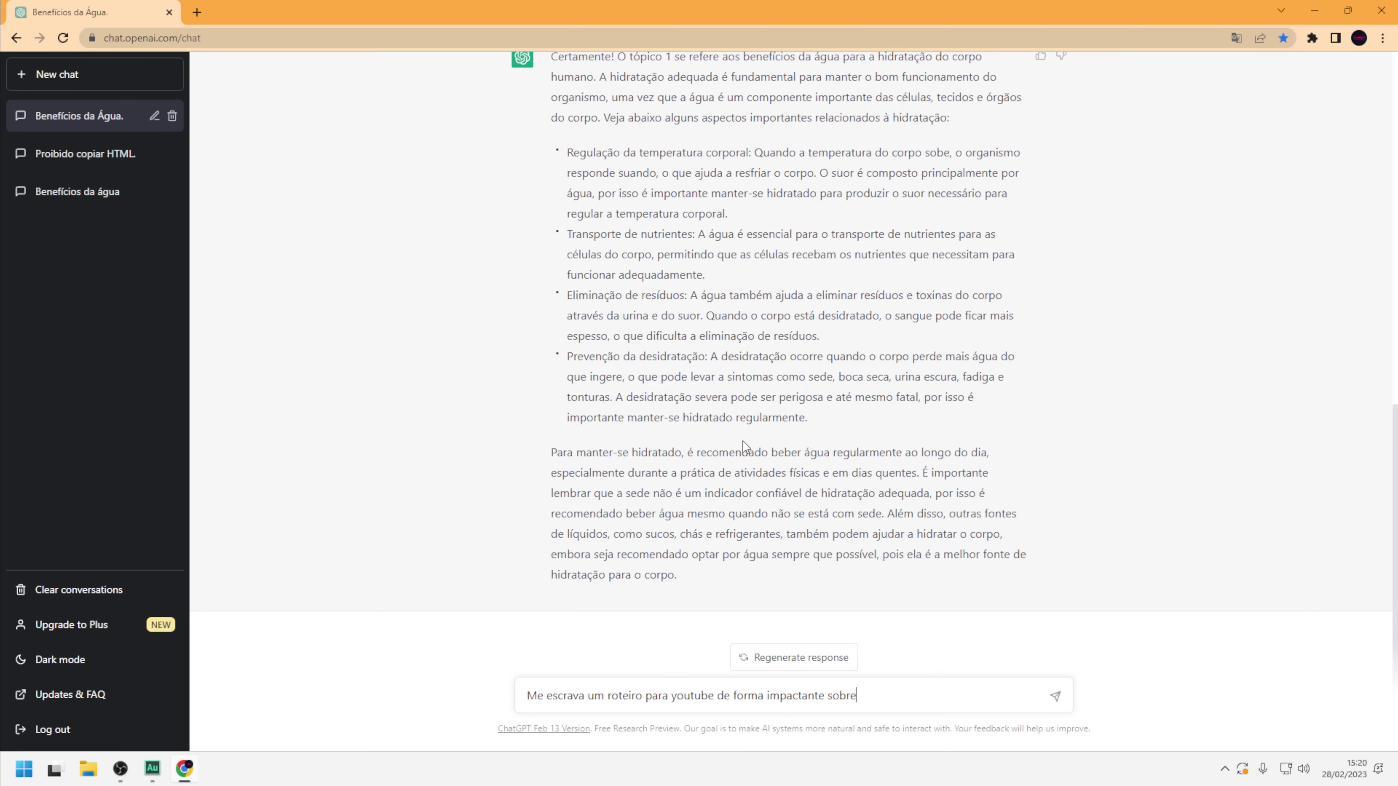
{"action": "type", "text": "gua"}
{"action": "key", "text": "Return"}
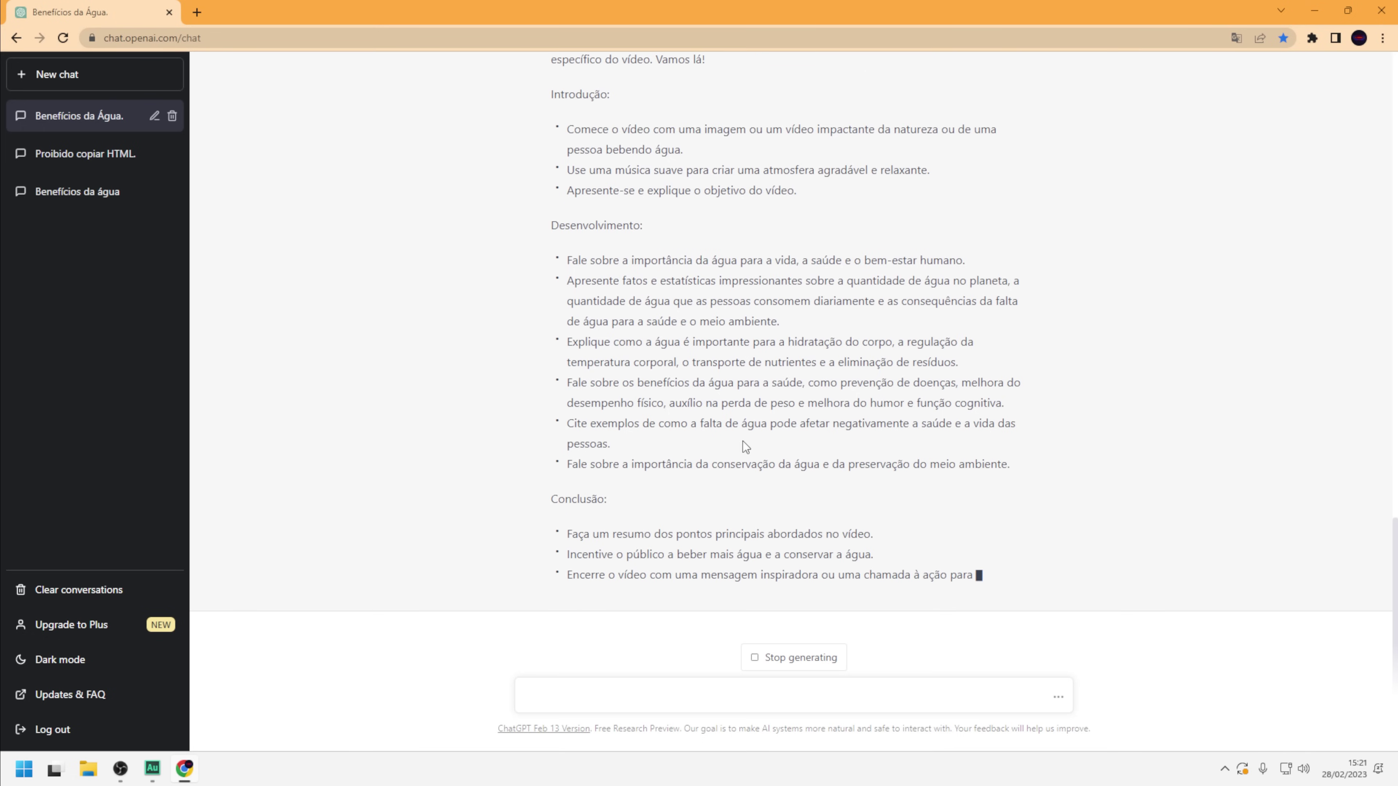
- Review the generated script and send "Desenvolva um roteiro mais elaborado que dê em torno de 10 minutos de fala"
{"action": "scroll", "coordinate": [742, 442], "scroll_direction": "up", "scroll_amount": 3}
{"action": "scroll", "coordinate": [558, 260], "scroll_direction": "down", "scroll_amount": 4}
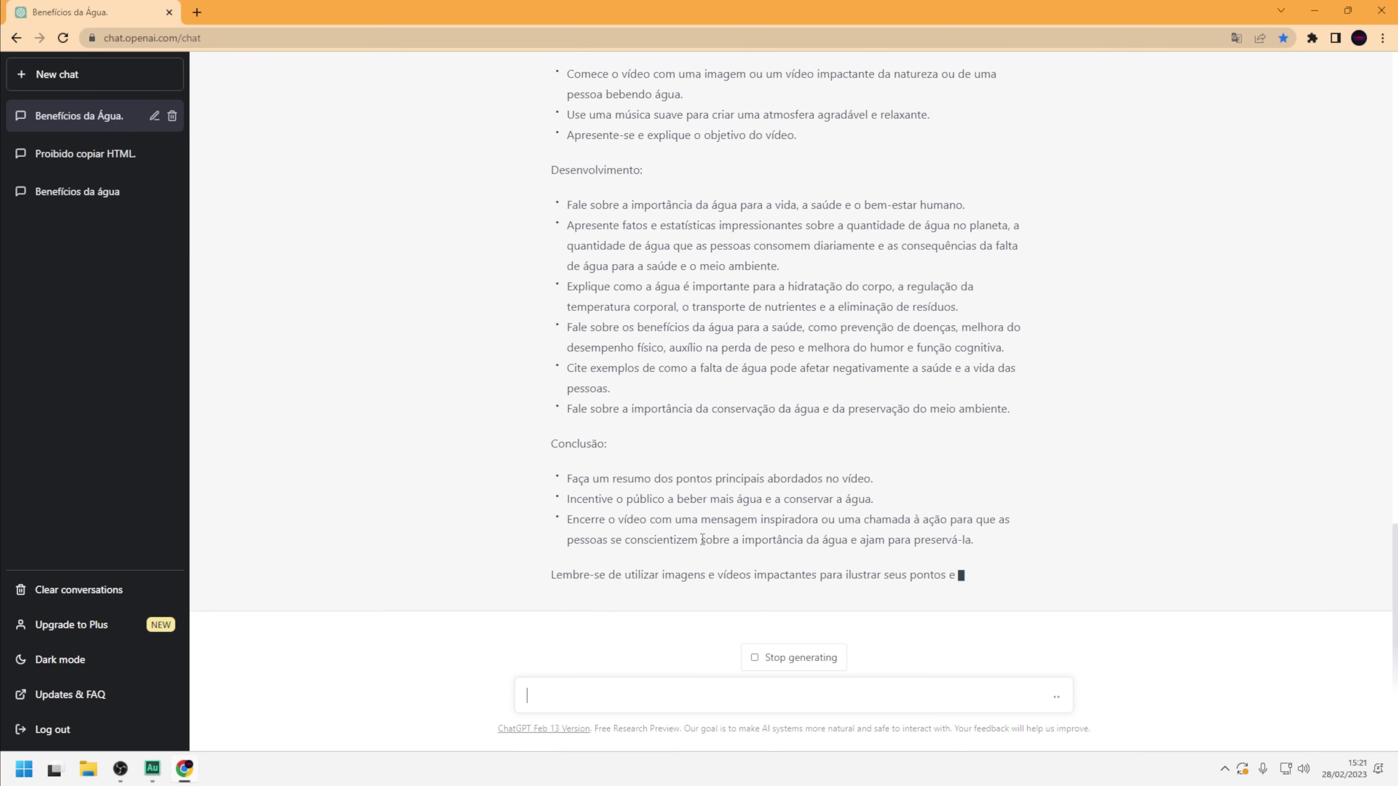
{"action": "scroll", "coordinate": [592, 473], "scroll_direction": "up", "scroll_amount": 5}
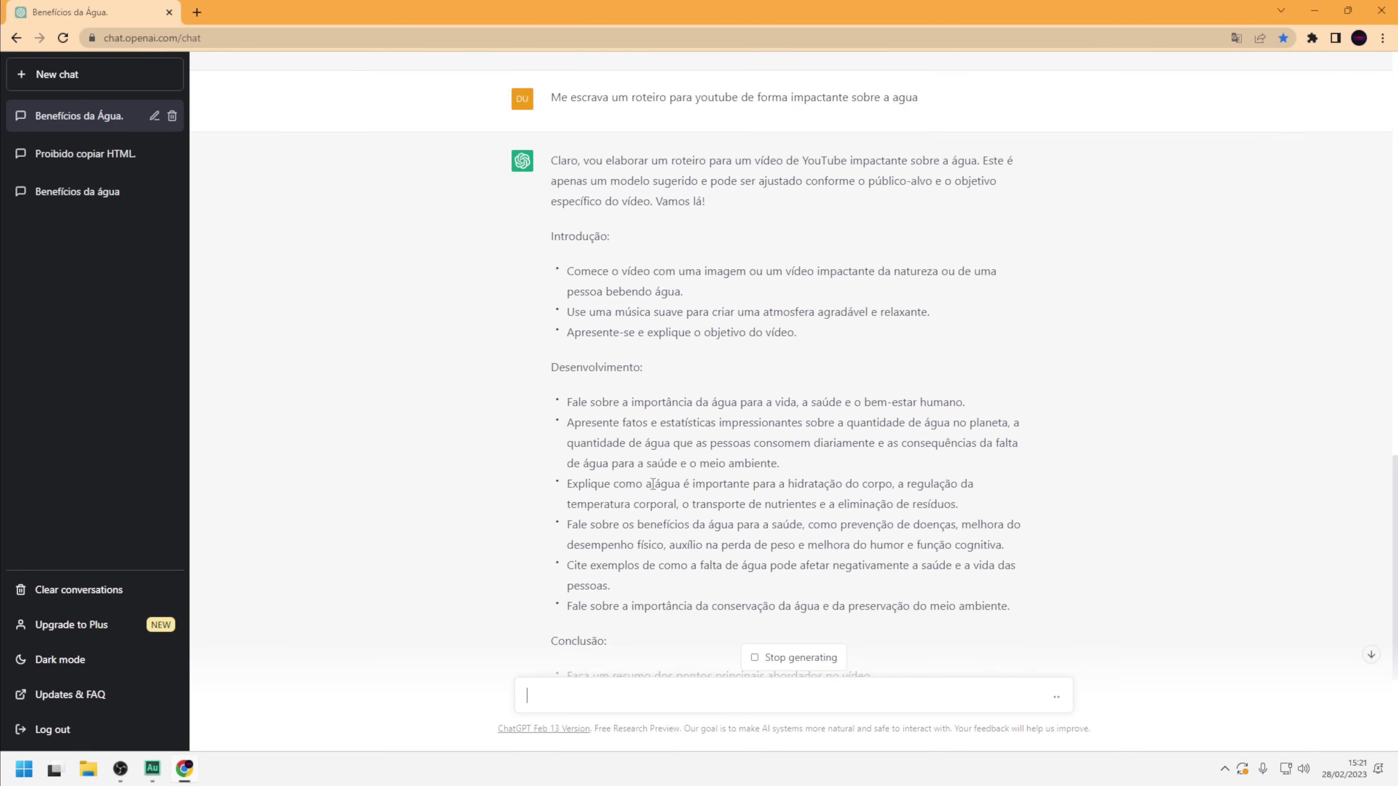
{"action": "scroll", "coordinate": [663, 432], "scroll_direction": "down", "scroll_amount": 6}
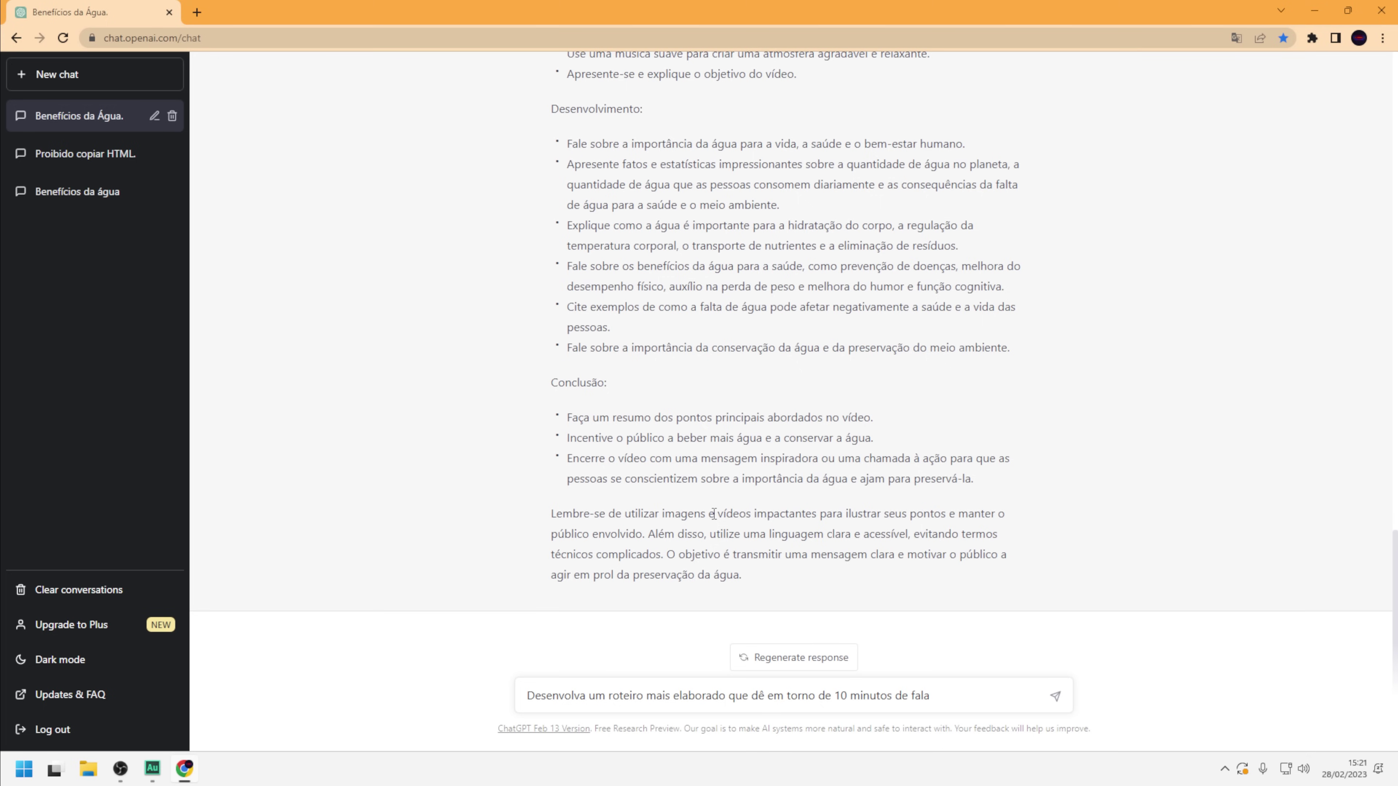
{"action": "key", "text": "Return"}
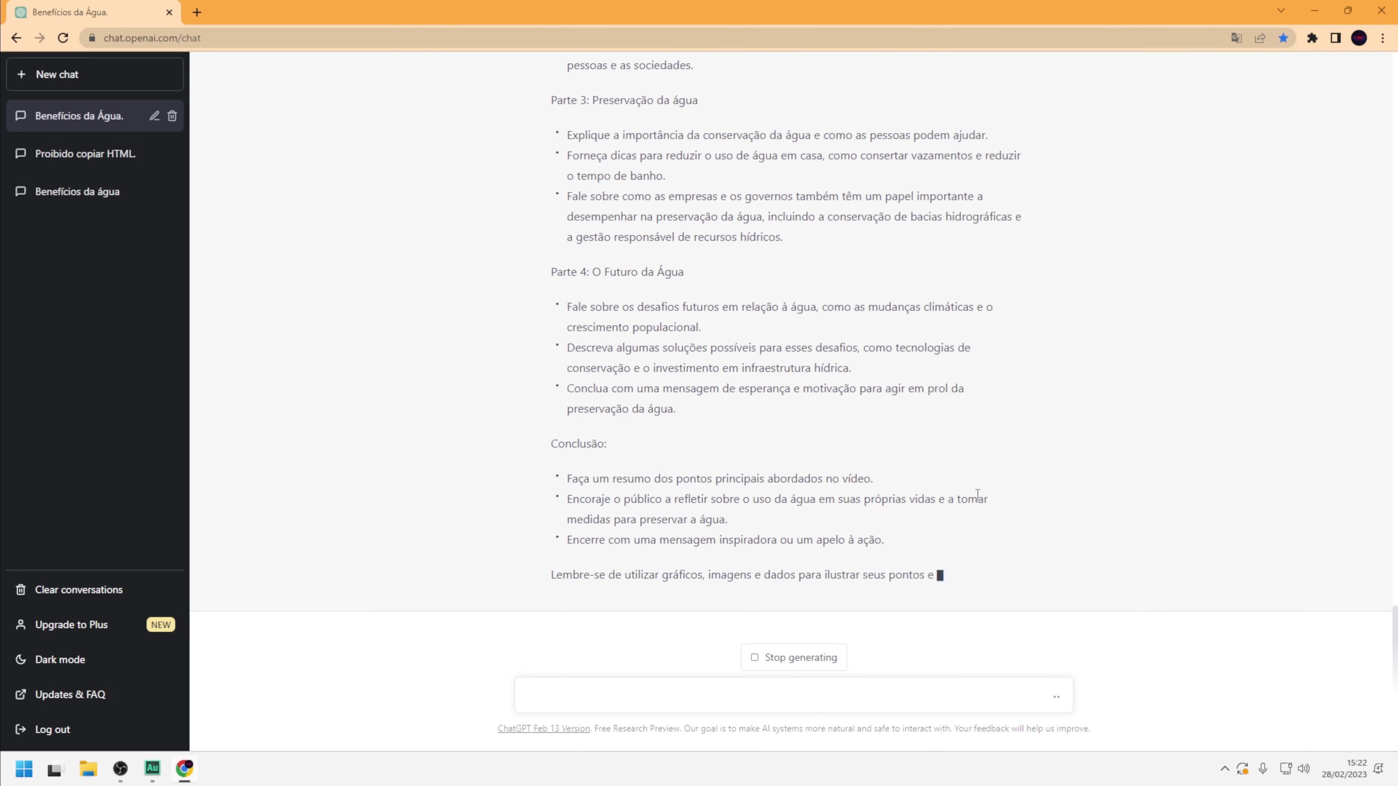
- Look over the longer script and send "Me fale mais sobre a parte 1" to expand its first part
{"action": "scroll", "coordinate": [924, 496], "scroll_direction": "up", "scroll_amount": 2}
{"action": "scroll", "coordinate": [923, 496], "scroll_direction": "up", "scroll_amount": 9}
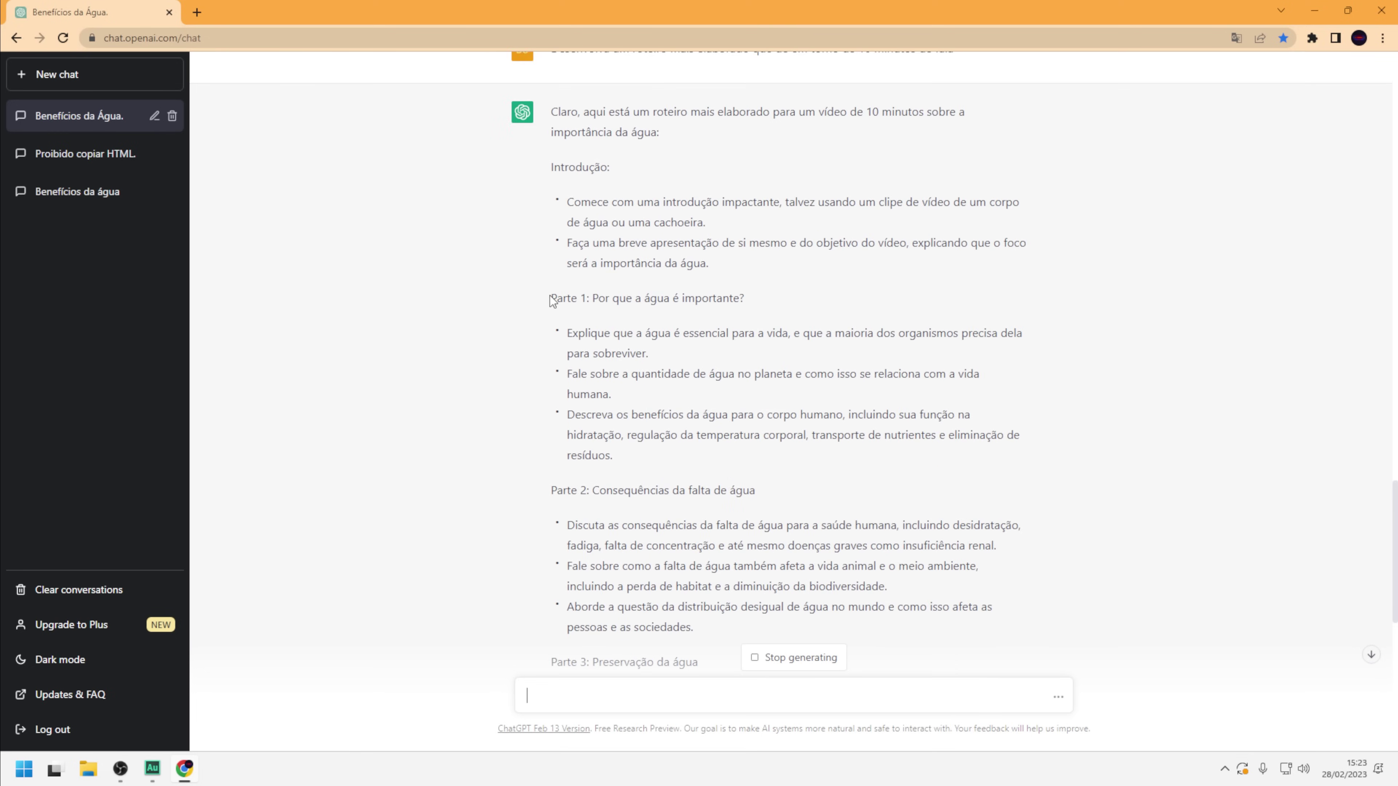
{"action": "type", "text": "Me fale mais sobre a parte 1"}
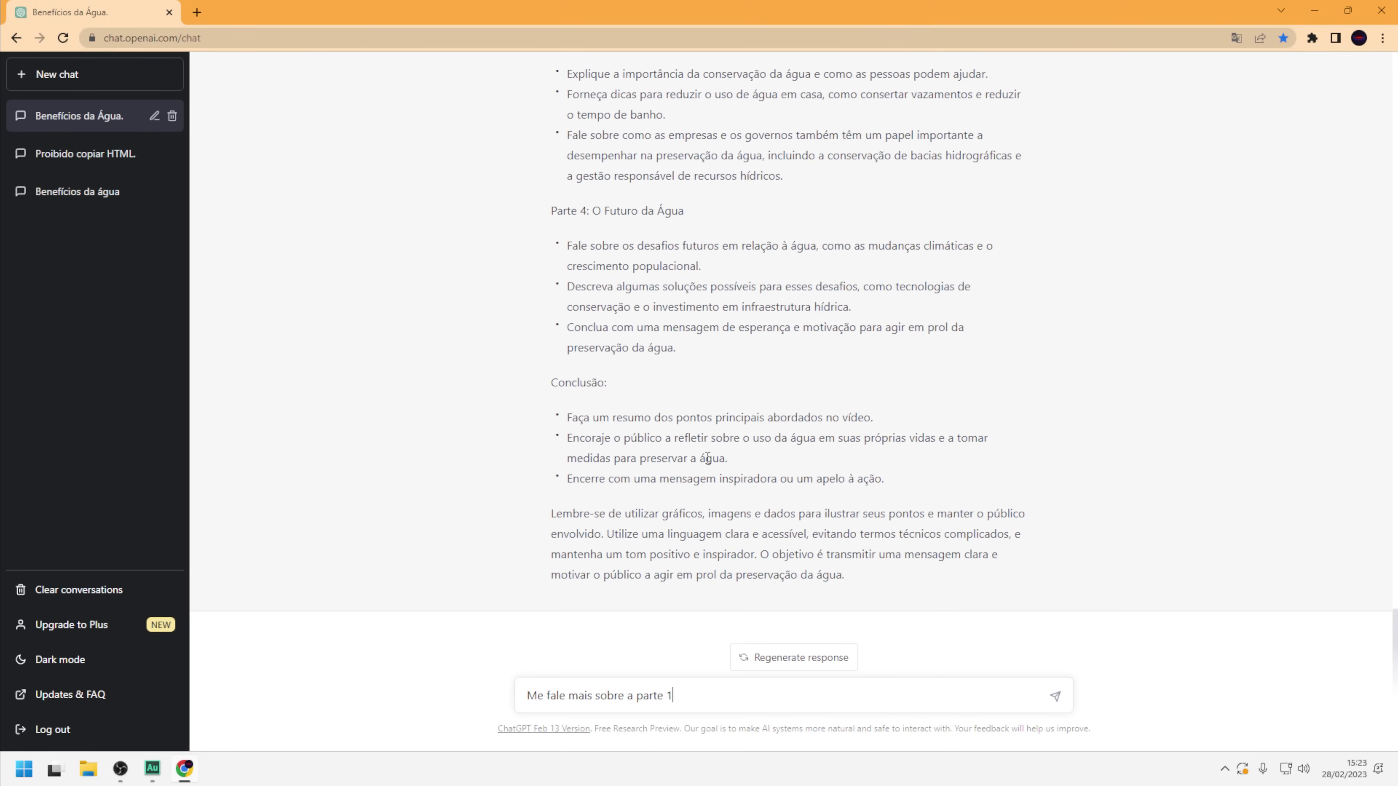
{"action": "key", "text": "Return"}
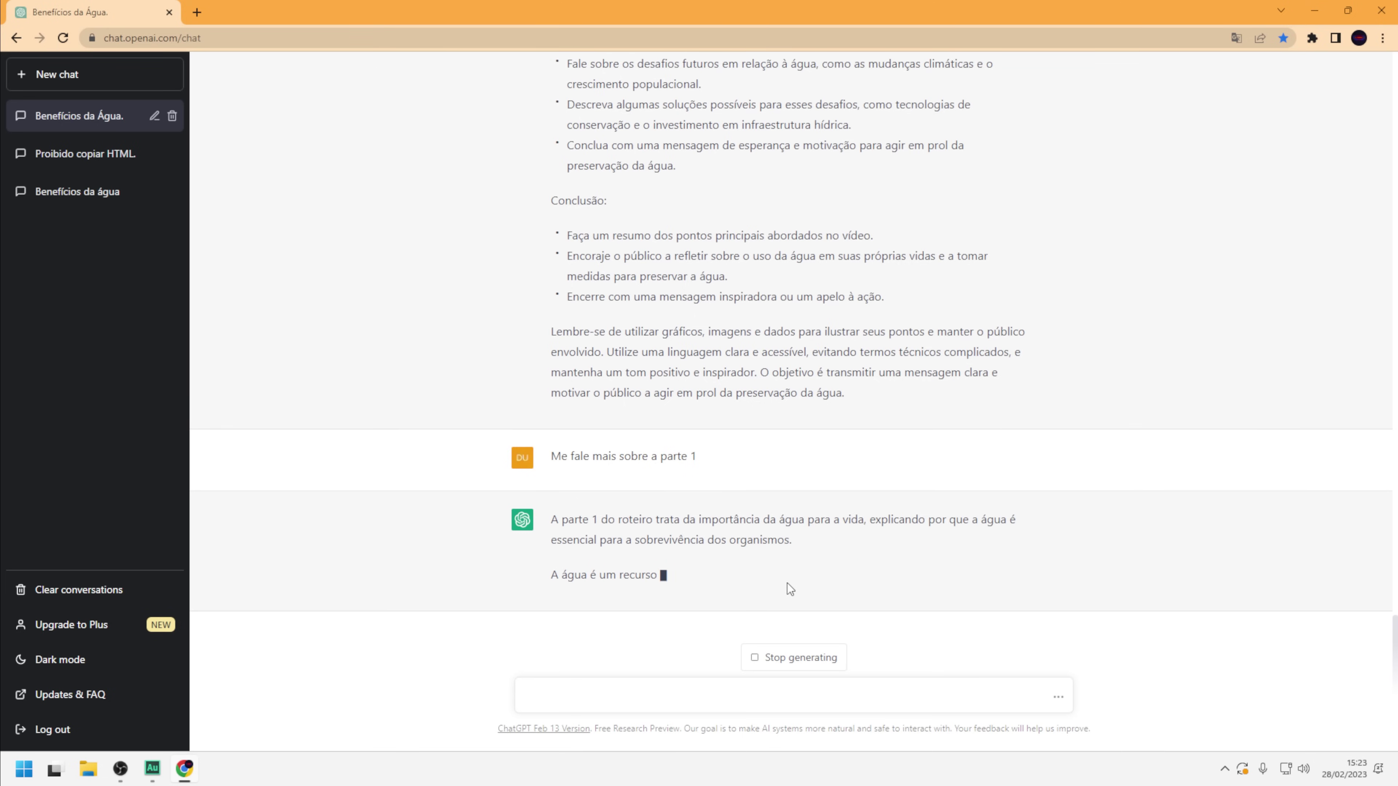
- Look back through the earlier scripts in the conversation and stop generating the answer about part 1
{"action": "scroll", "coordinate": [817, 544], "scroll_direction": "up", "scroll_amount": 7}
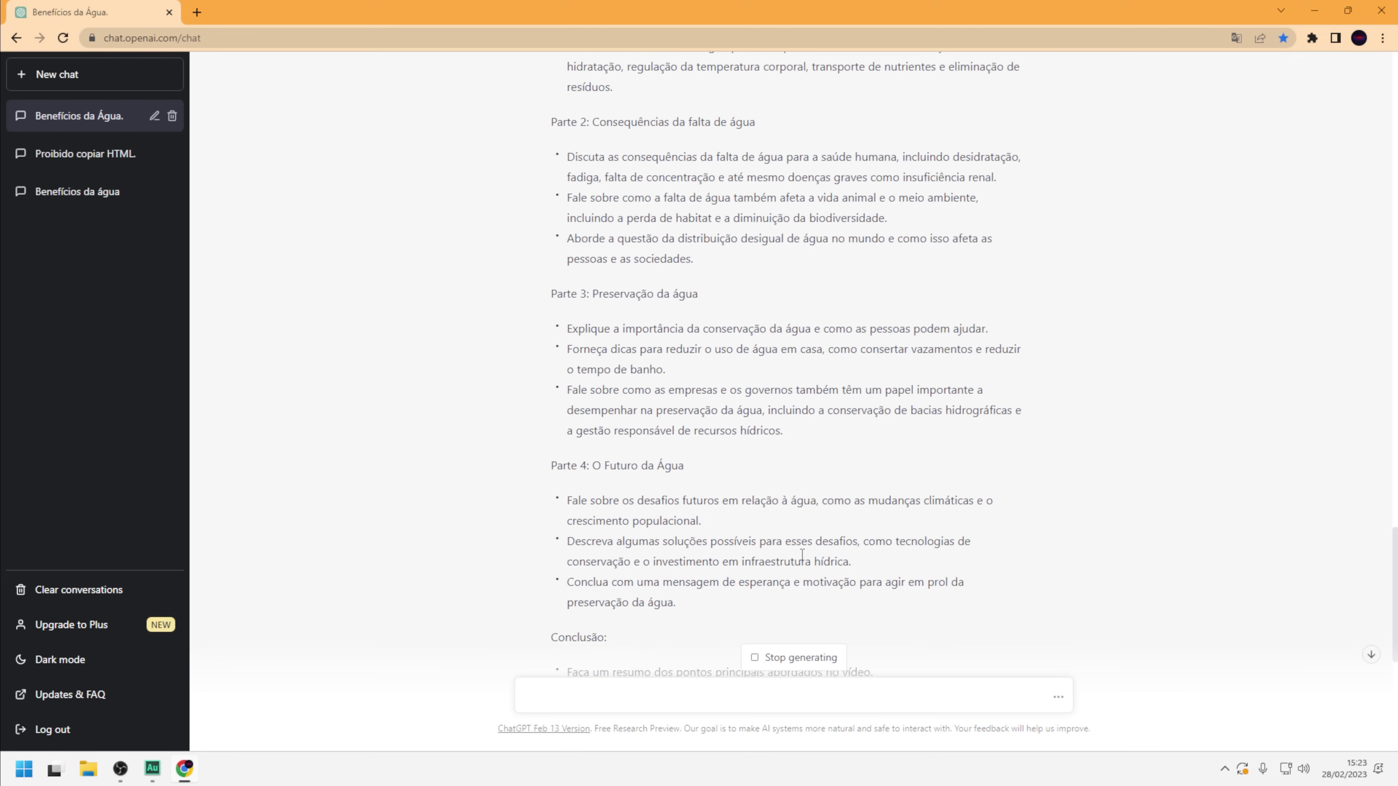
{"action": "scroll", "coordinate": [619, 311], "scroll_direction": "down", "scroll_amount": 8}
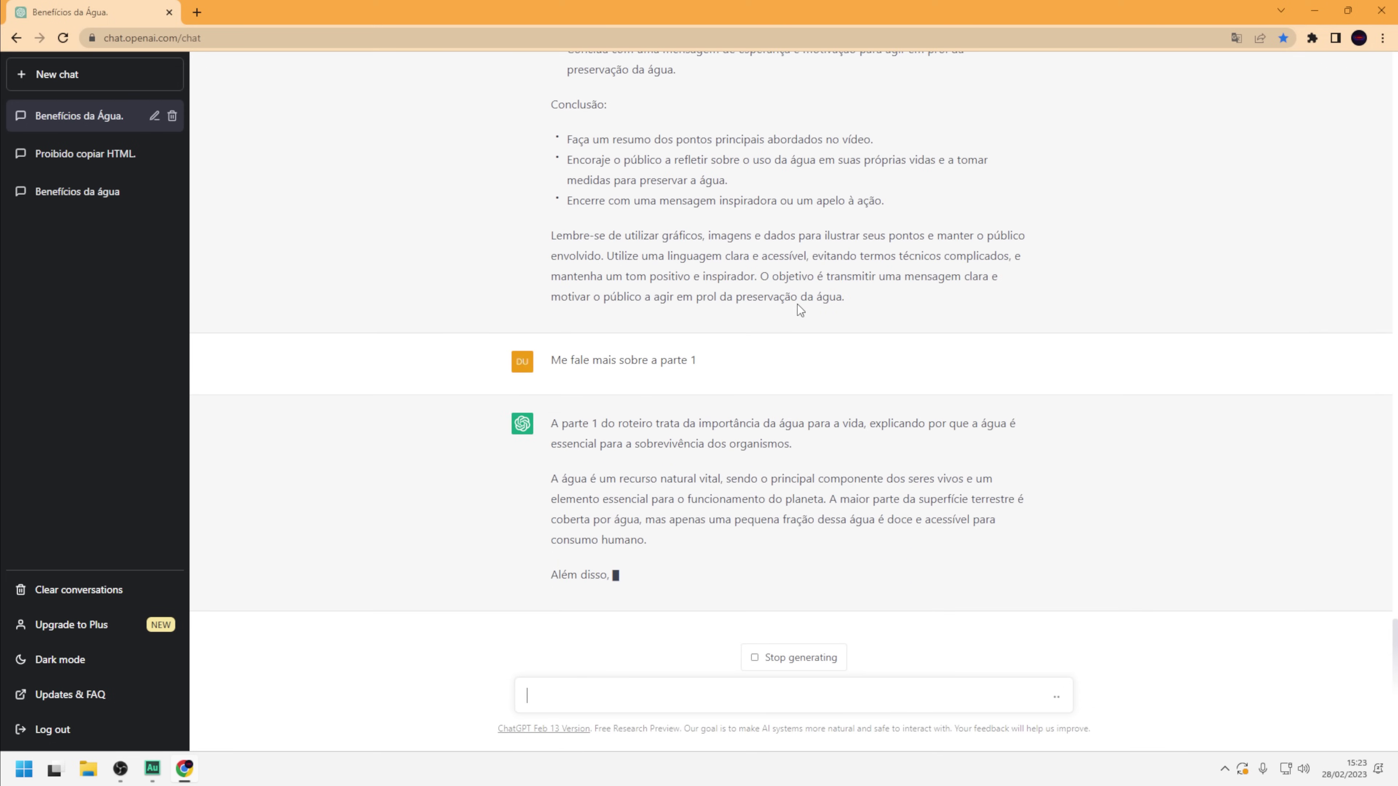
{"action": "scroll", "coordinate": [858, 417], "scroll_direction": "up", "scroll_amount": 15}
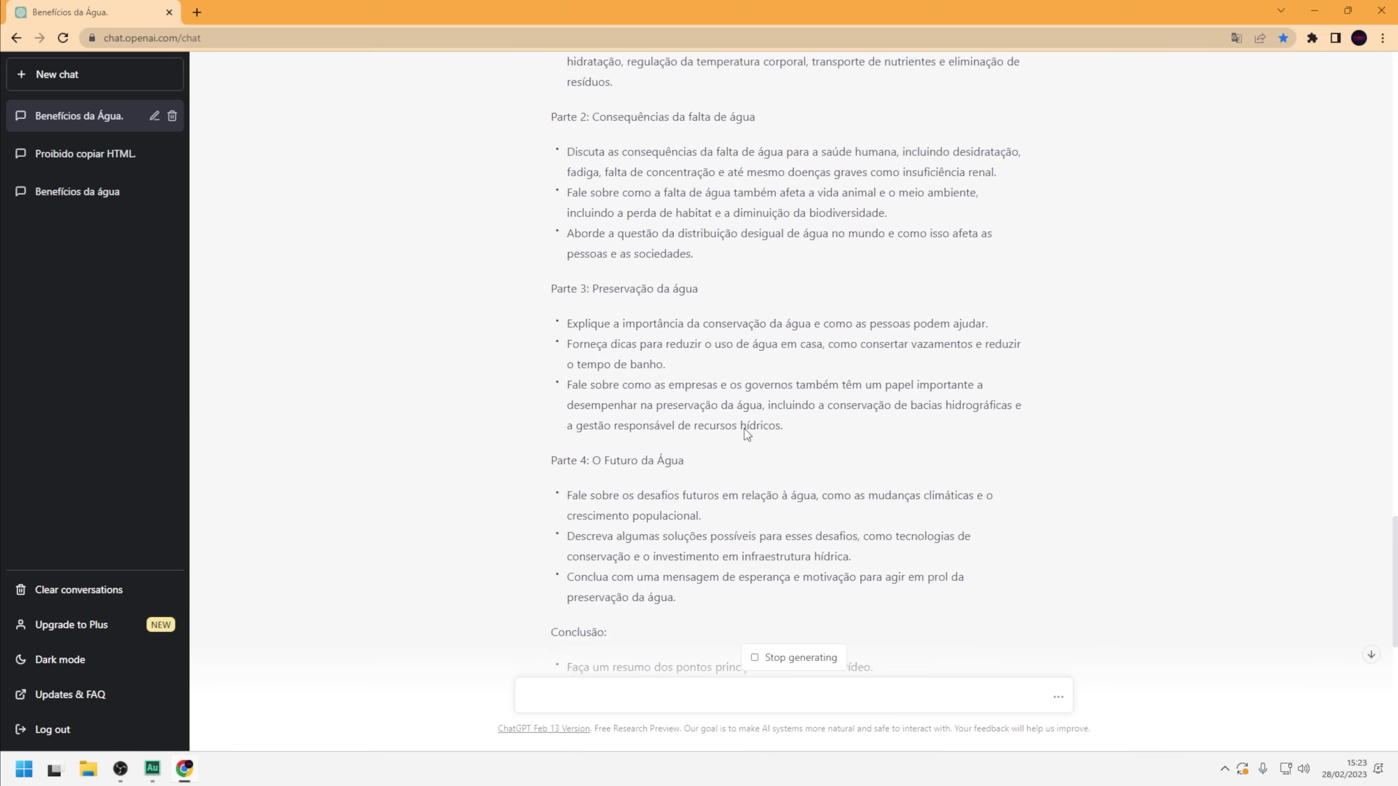
{"action": "scroll", "coordinate": [663, 424], "scroll_direction": "up", "scroll_amount": 20}
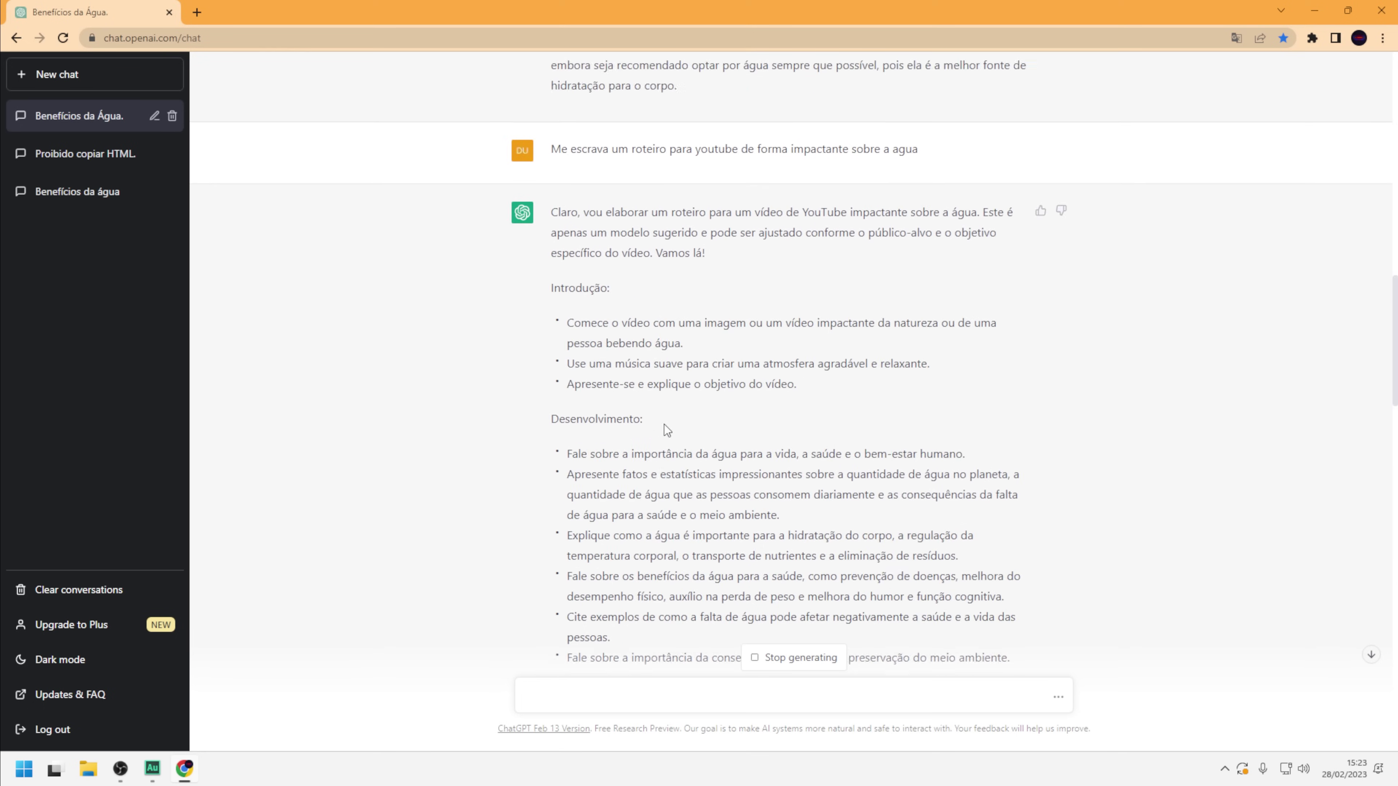
{"action": "scroll", "coordinate": [664, 424], "scroll_direction": "up", "scroll_amount": 1}
{"action": "scroll", "coordinate": [664, 424], "scroll_direction": "down", "scroll_amount": 20}
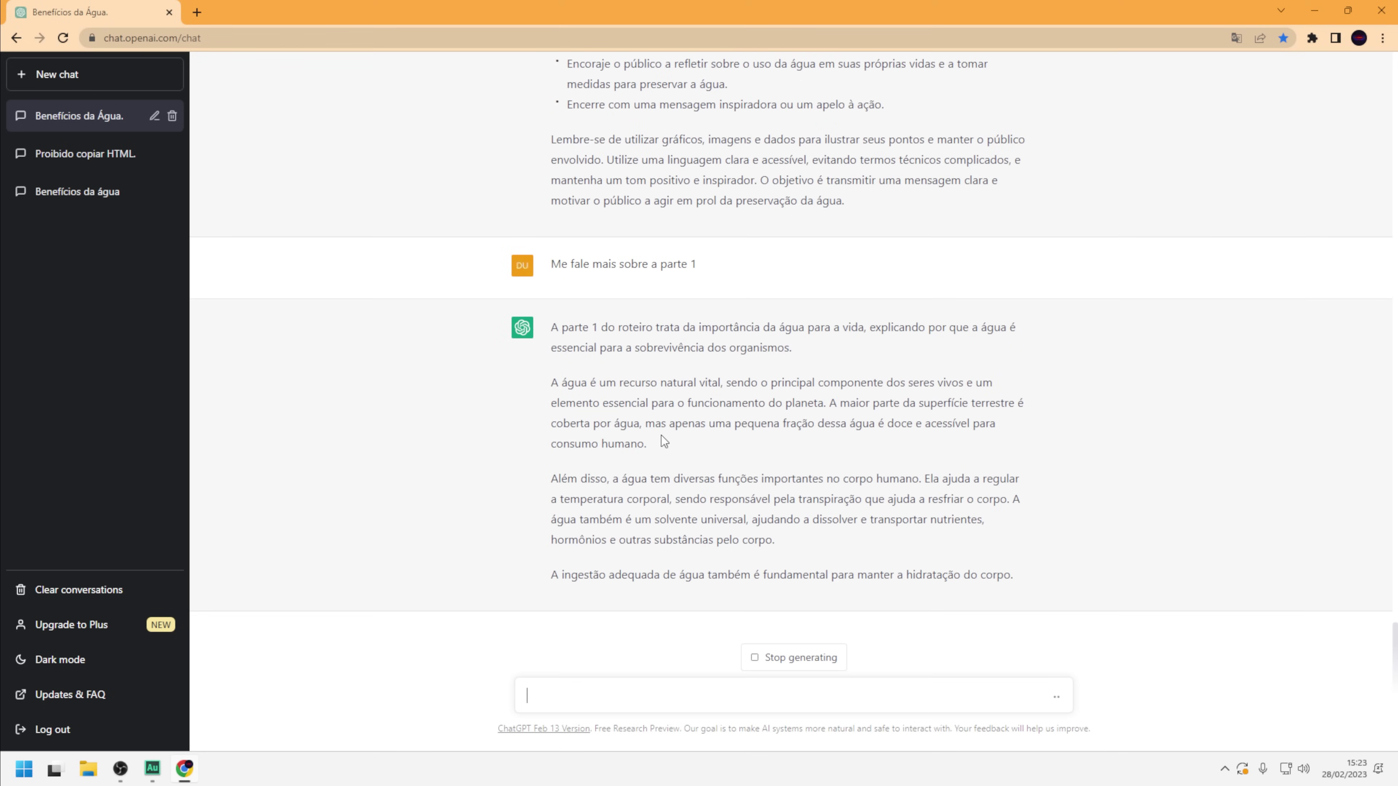
{"action": "left_click", "coordinate": [792, 658]}
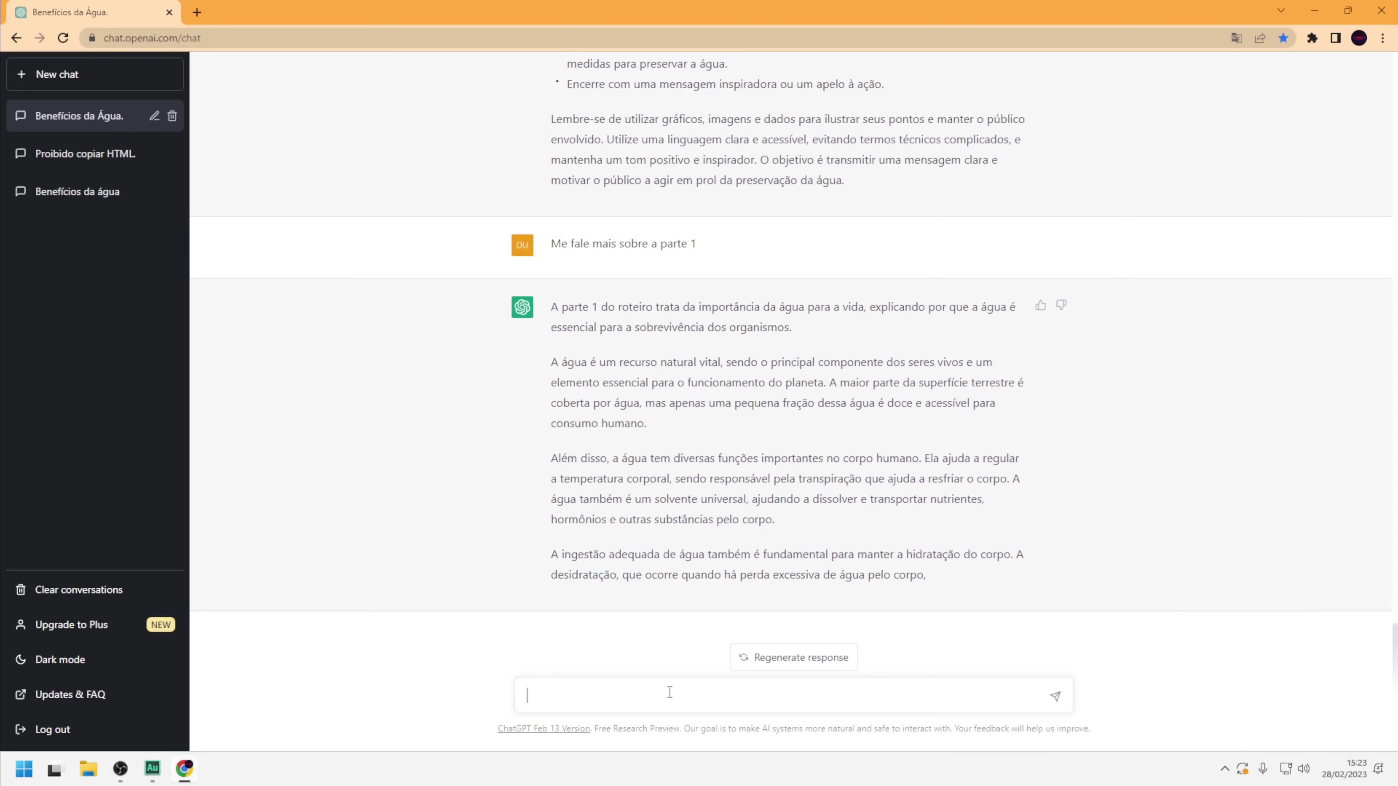
- Ask for famous quotes with "Me fale o que os homens mais inteligentes do mundo ja falaram sobre a agua"
{"action": "type", "text": "Me fale o que os homens mais inte"}
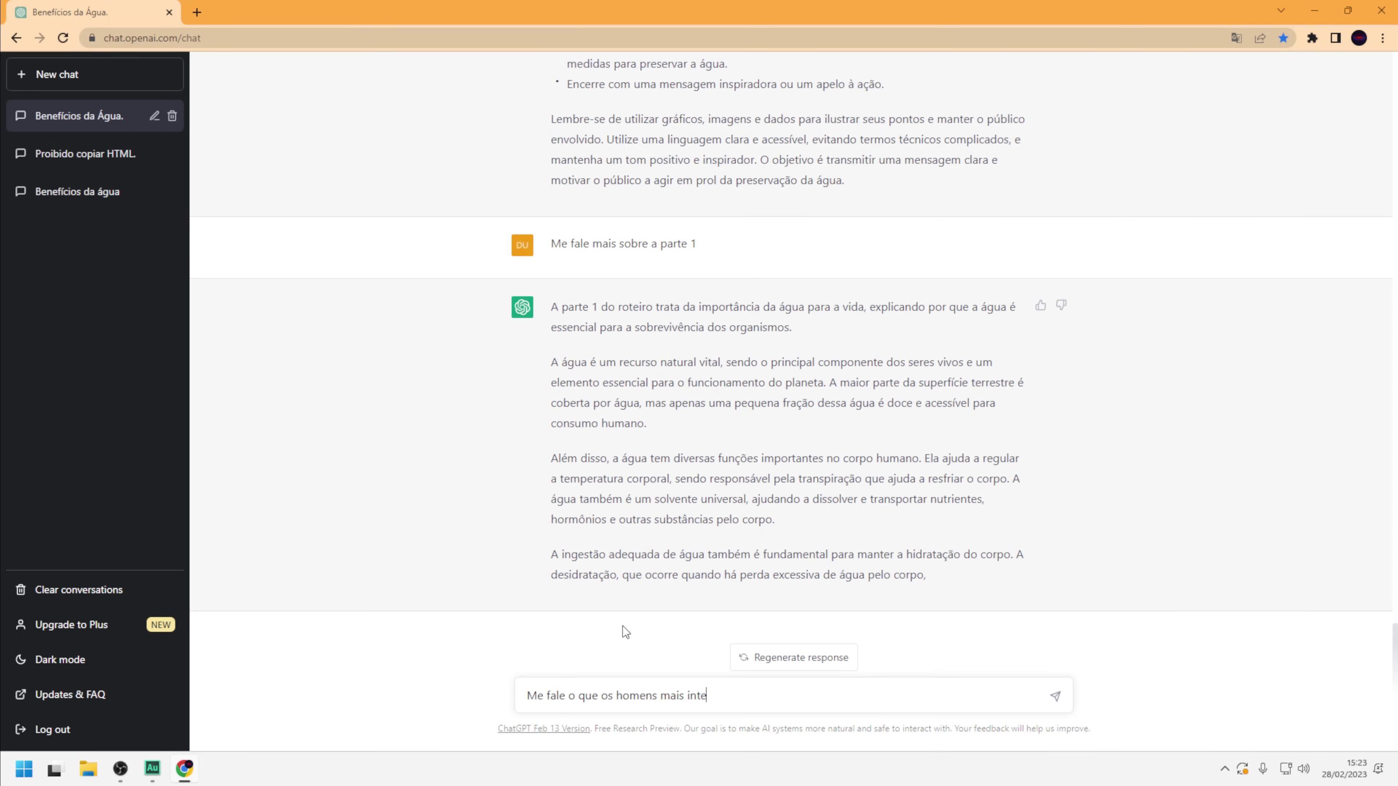
{"action": "type", "text": "ligentes do mundo ja falaram"}
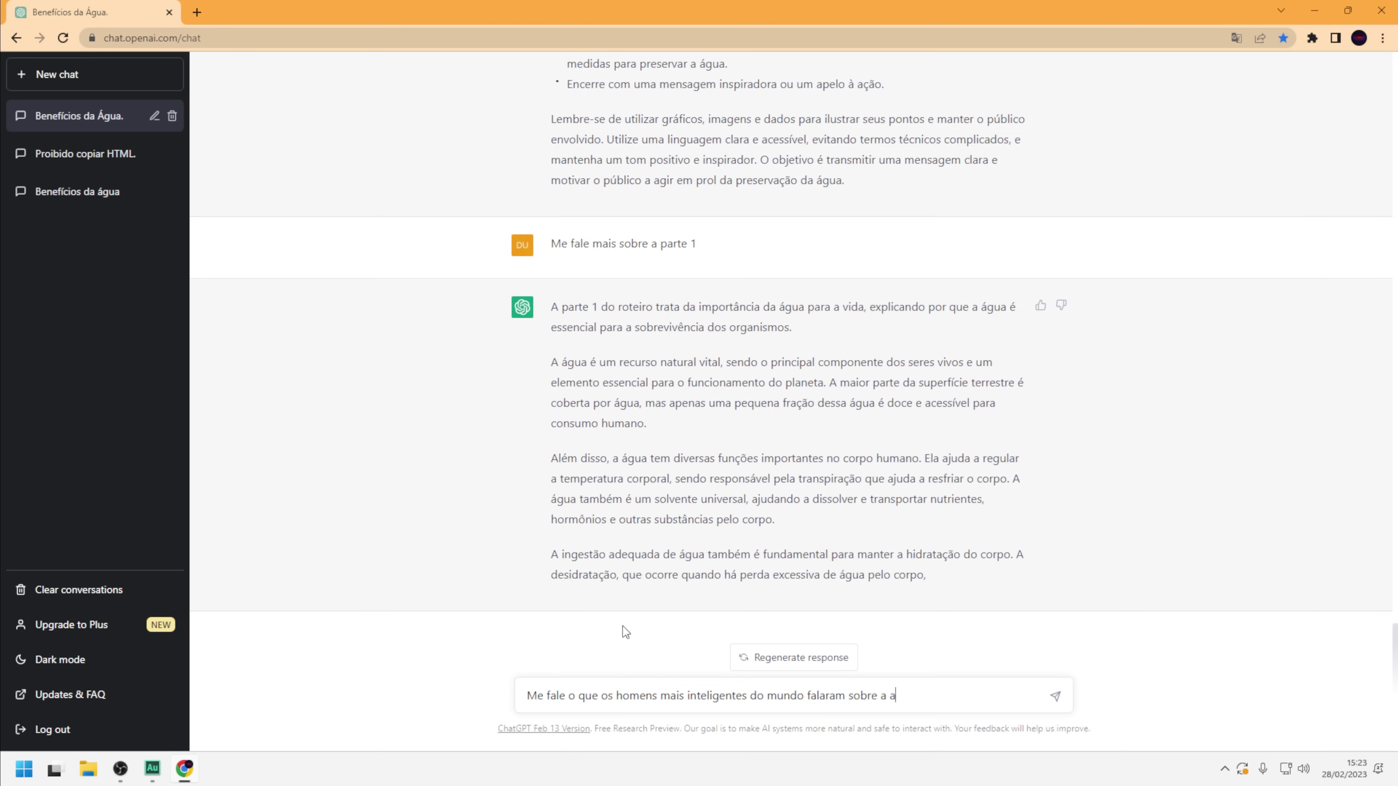
{"action": "type", "text": " sobre a agua"}
{"action": "key", "text": "Return"}
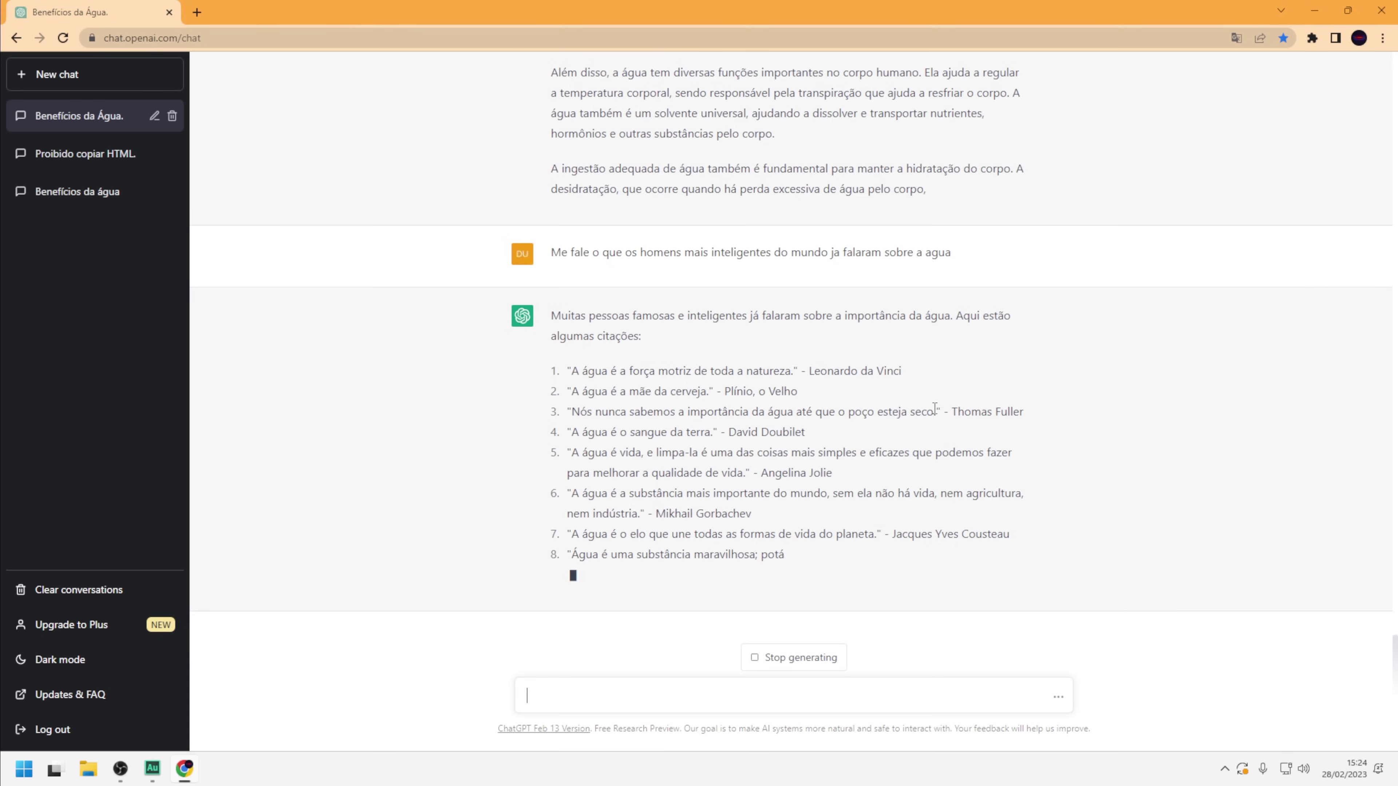
- Send the prompt "me fale qual foi o livro mais vendido do mundo de um especialista falando sobre a agua"
{"action": "triple_click", "coordinate": [988, 412]}
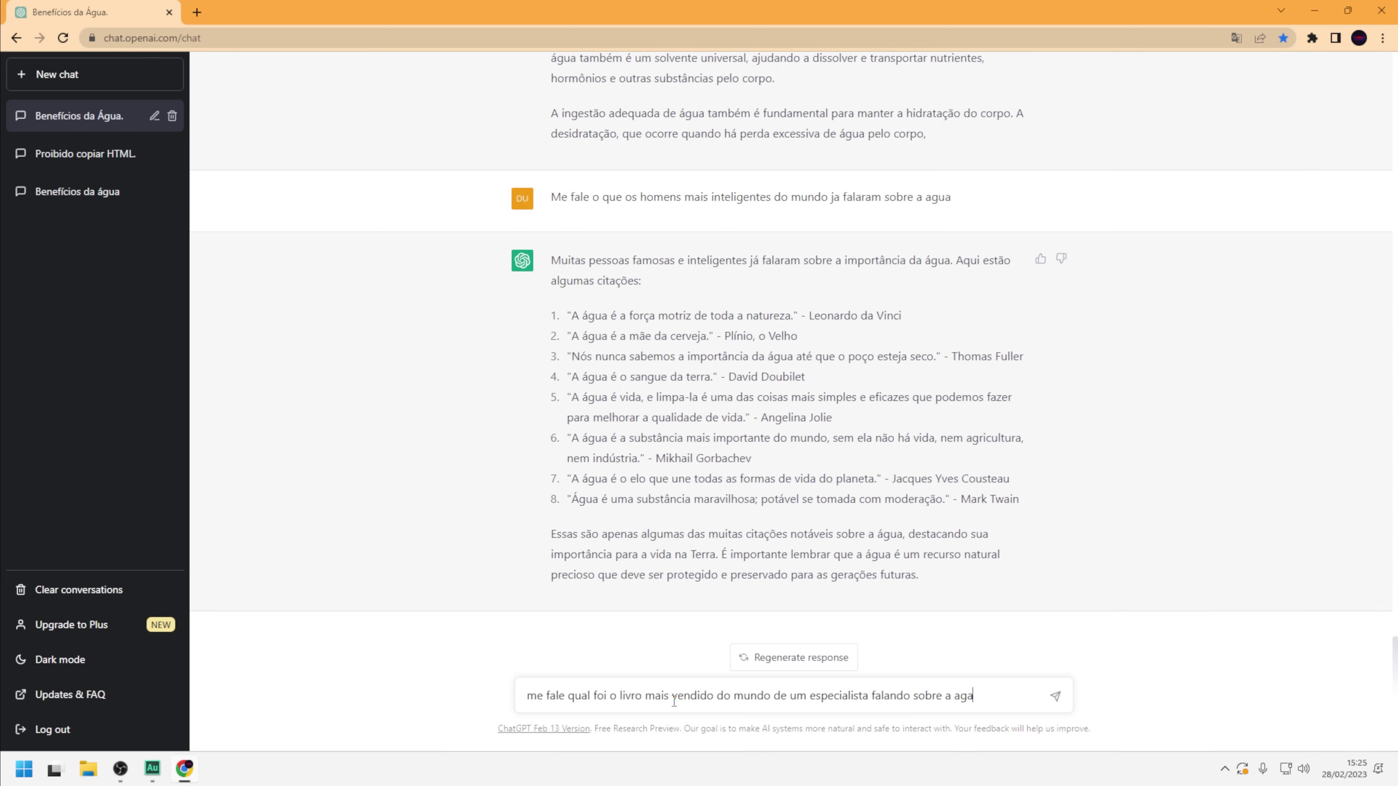
{"action": "key", "text": "Return"}
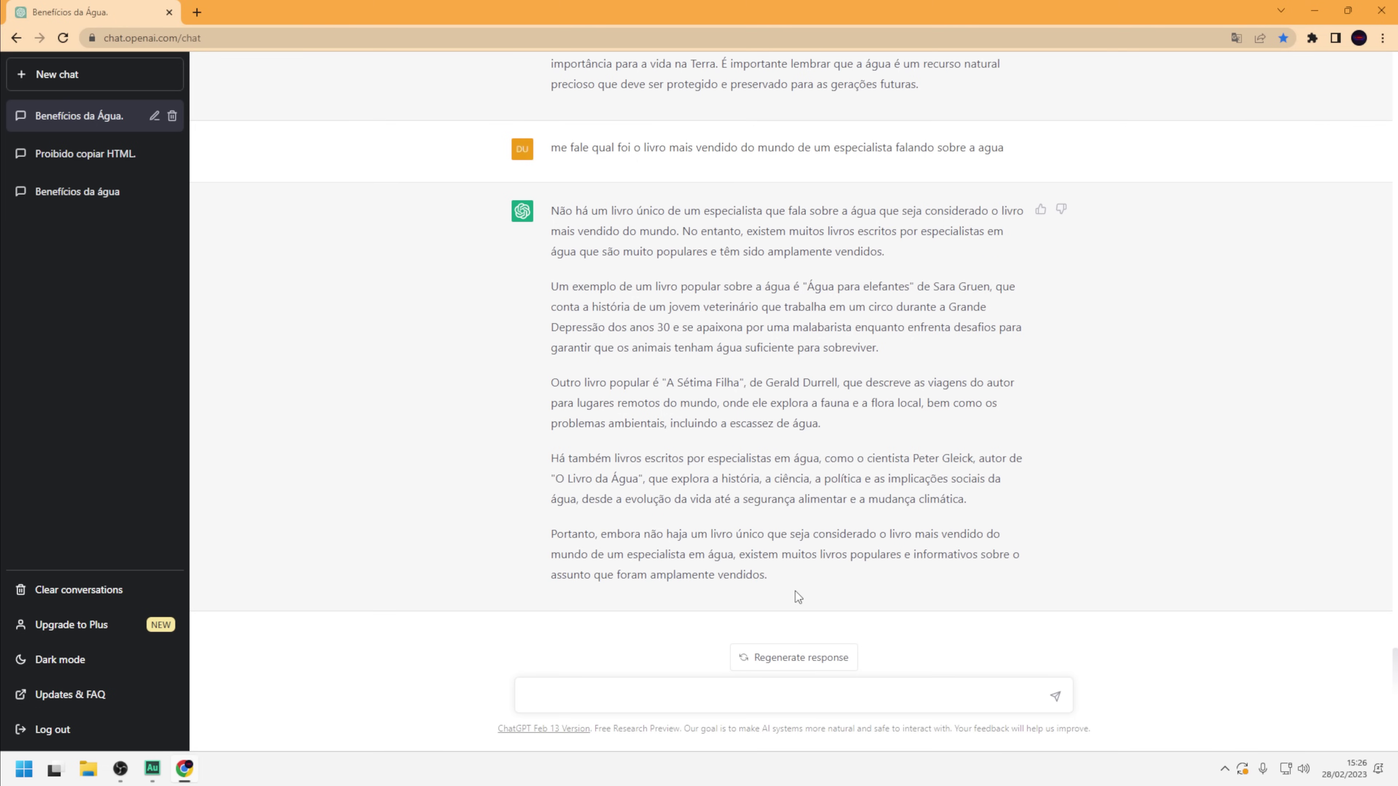
- Request a summary of the suggested book "O Livro da Água" with the prompt "me faça um resumo do O livro da água"
{"action": "left_click_drag", "start_coordinate": [555, 478], "coordinate": [646, 478]}
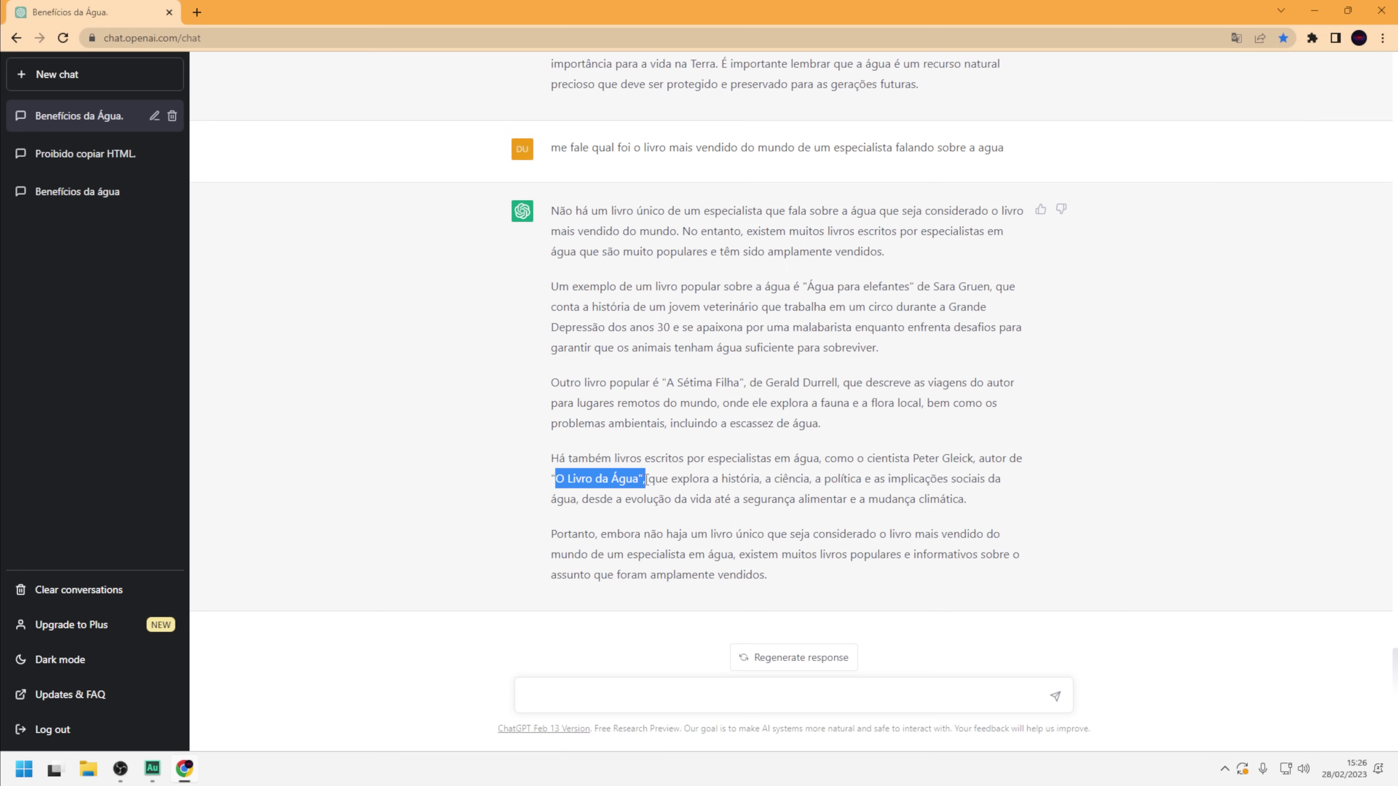
{"action": "left_click", "coordinate": [597, 708]}
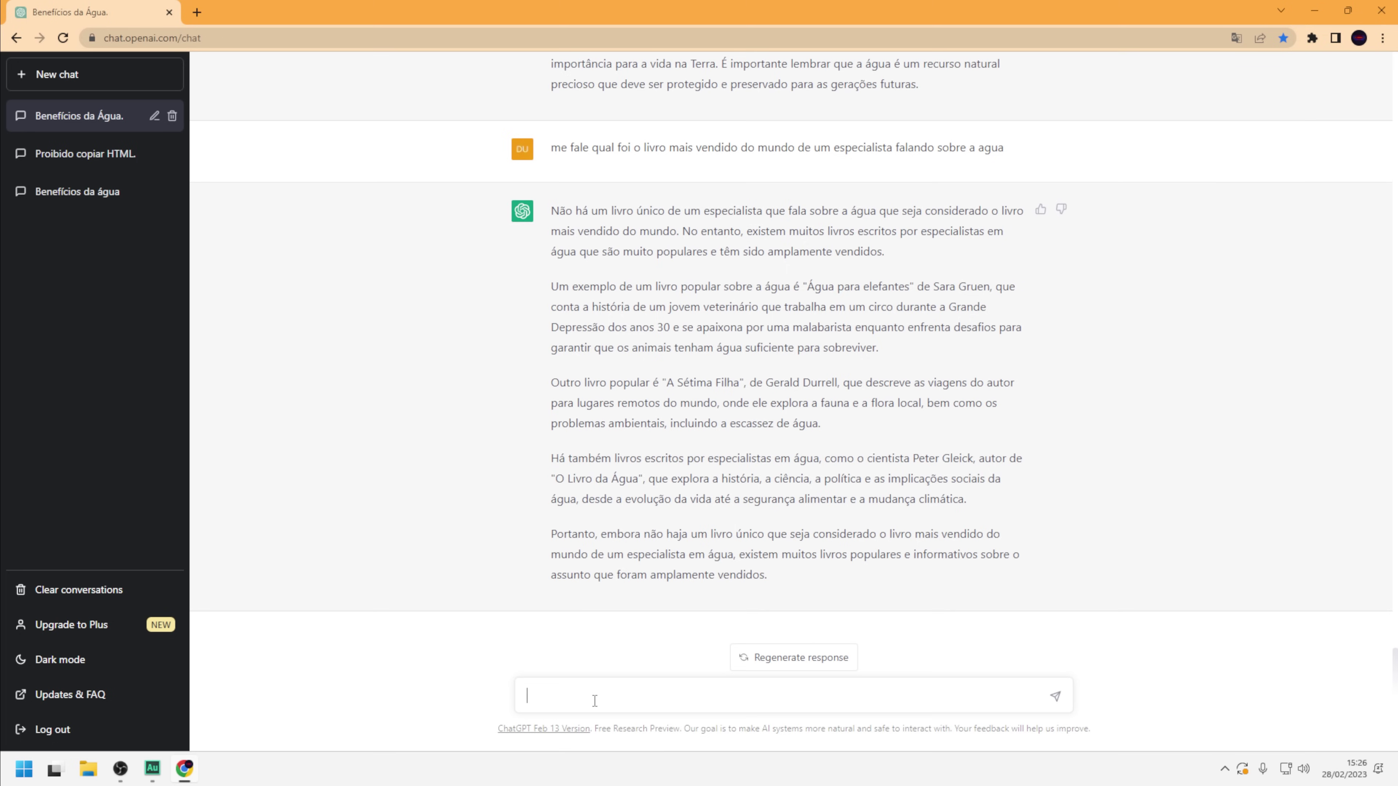
{"action": "type", "text": "me faça um resumo do O livro d a"}
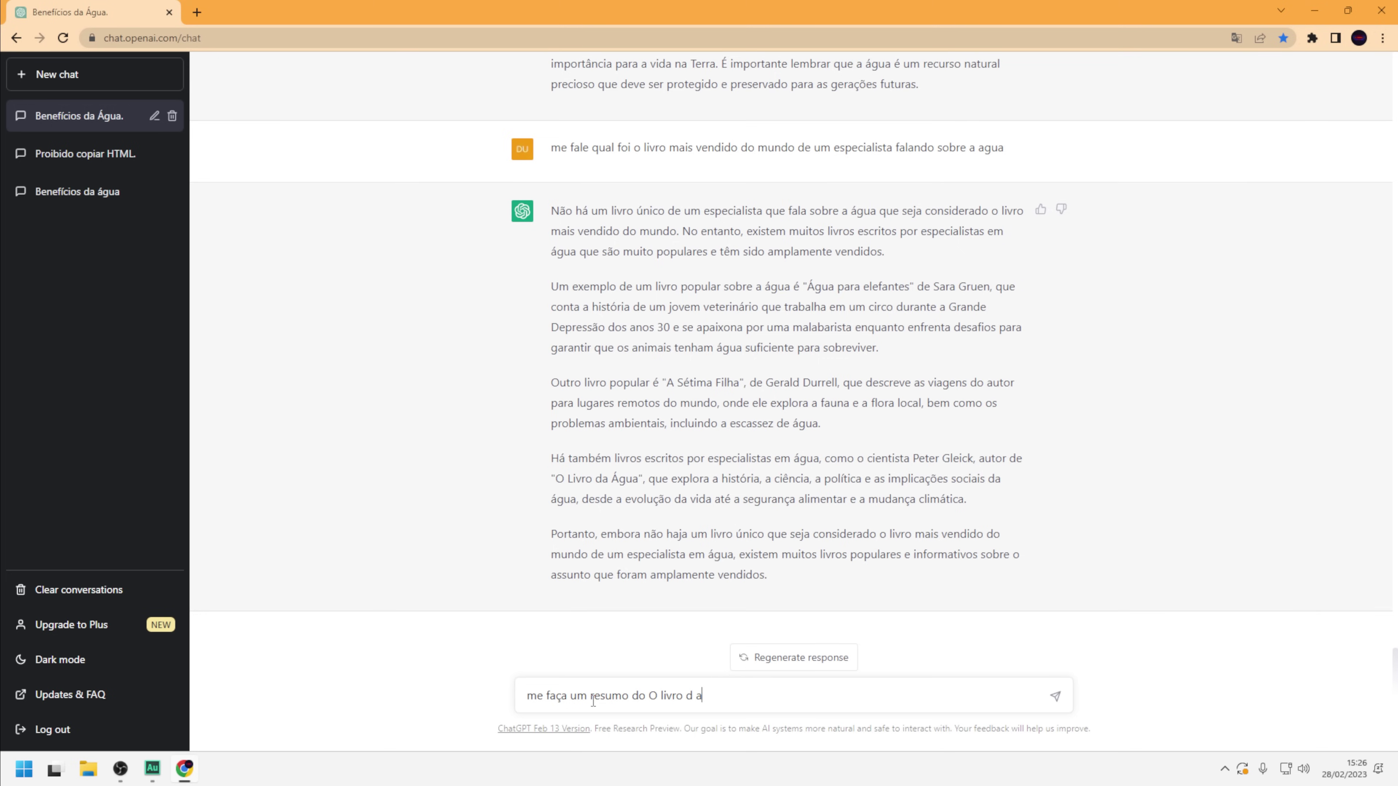
{"action": "type", "text": "água"}
{"action": "key", "text": "Return"}
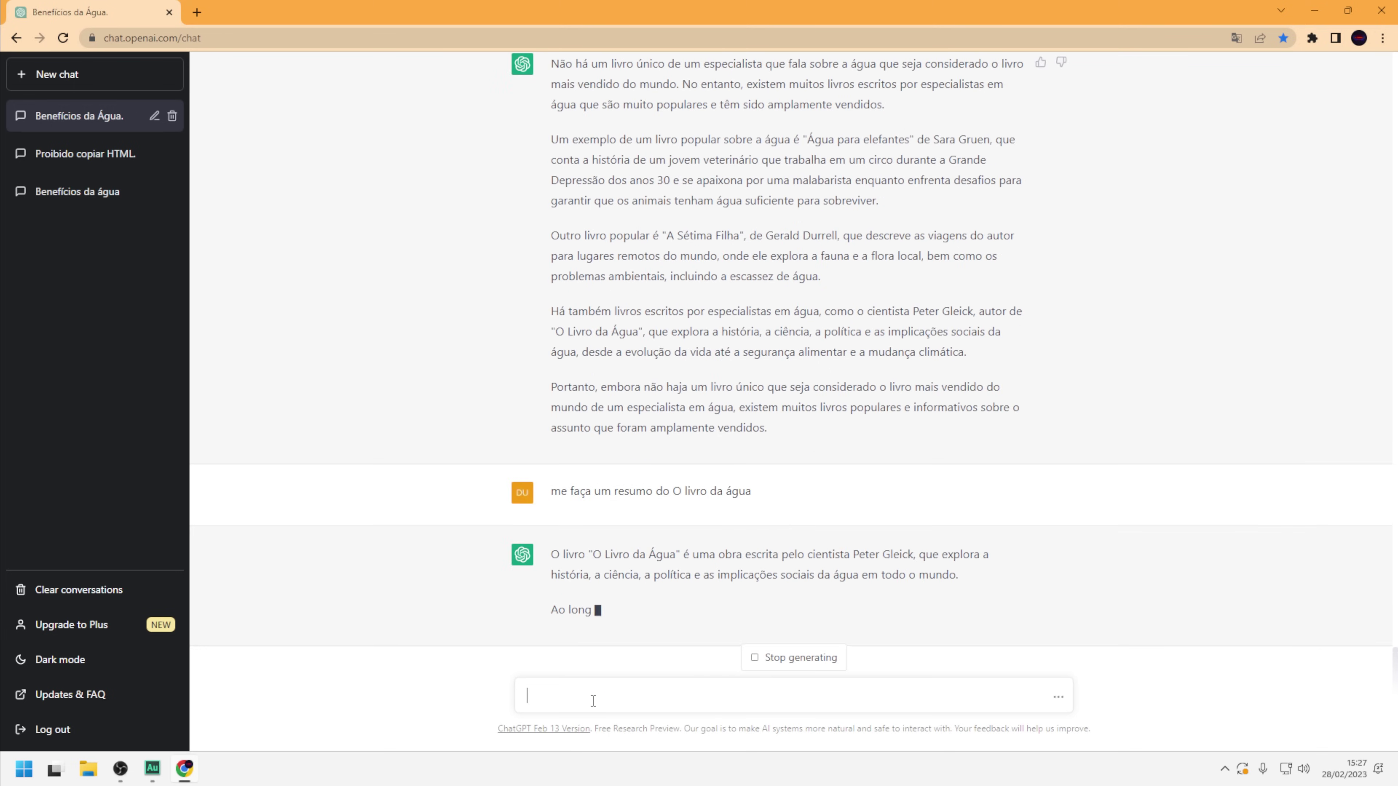